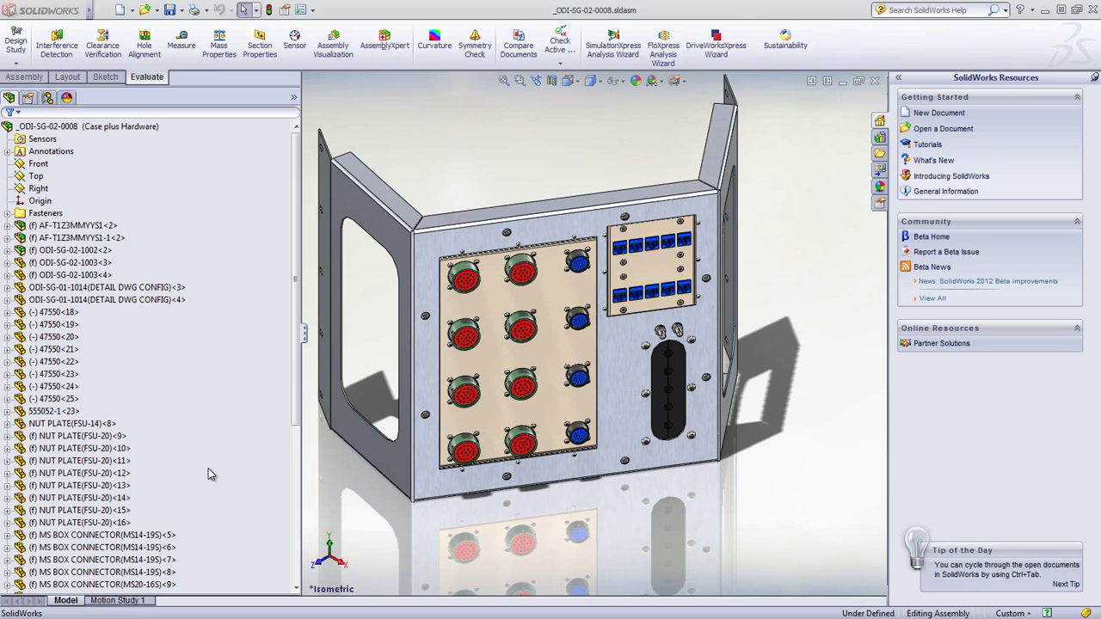
Step: Open component ODI-SG-02-1002 from the case assembly as a separate part window
right_click(465, 250)
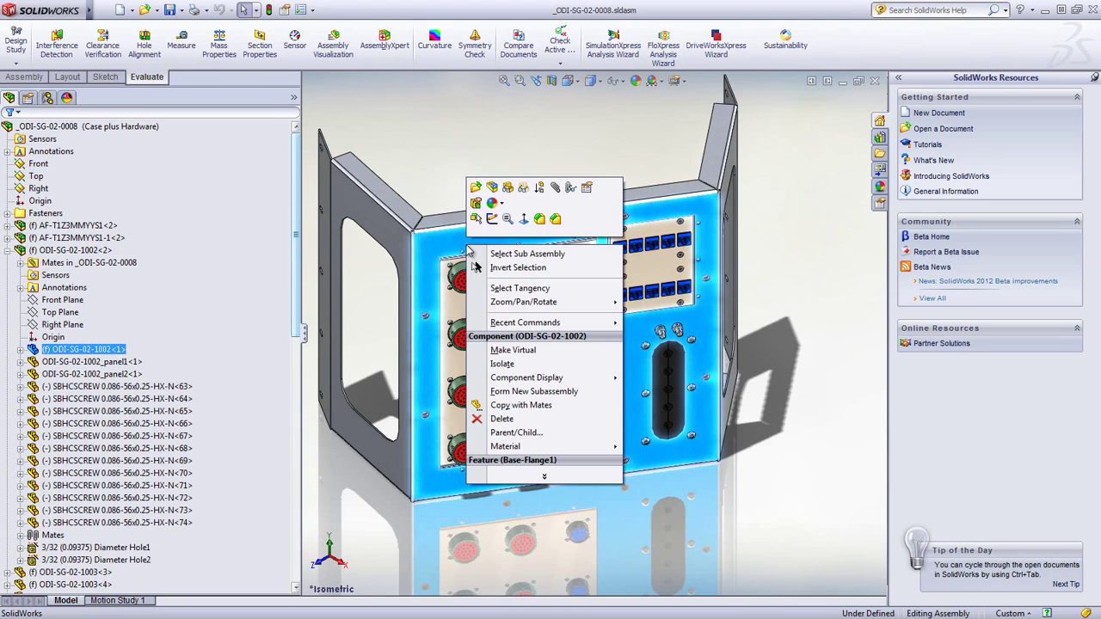
click(475, 189)
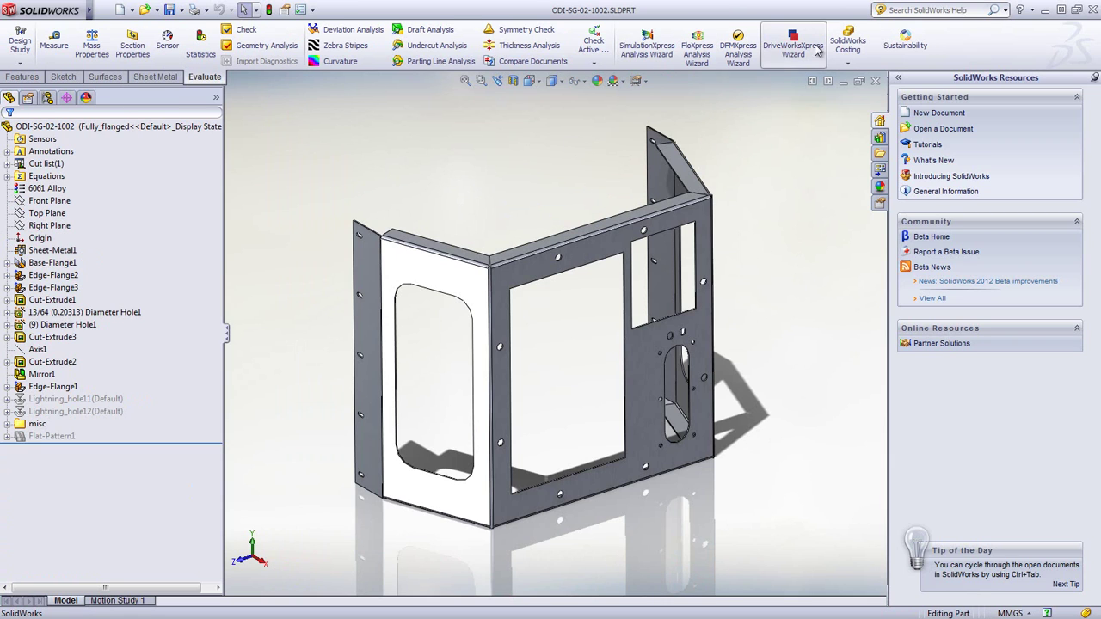
Step: Start Sheet Metal Costing with the default metric template, Aluminium Alloys class and 6061 Alloy
click(847, 62)
click(886, 76)
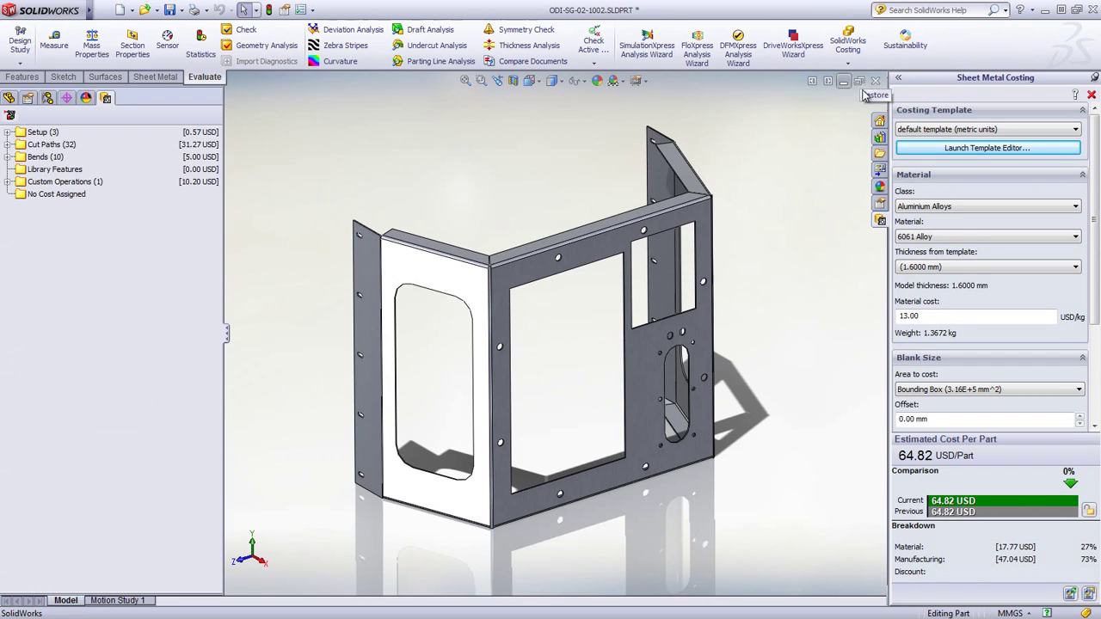
click(933, 130)
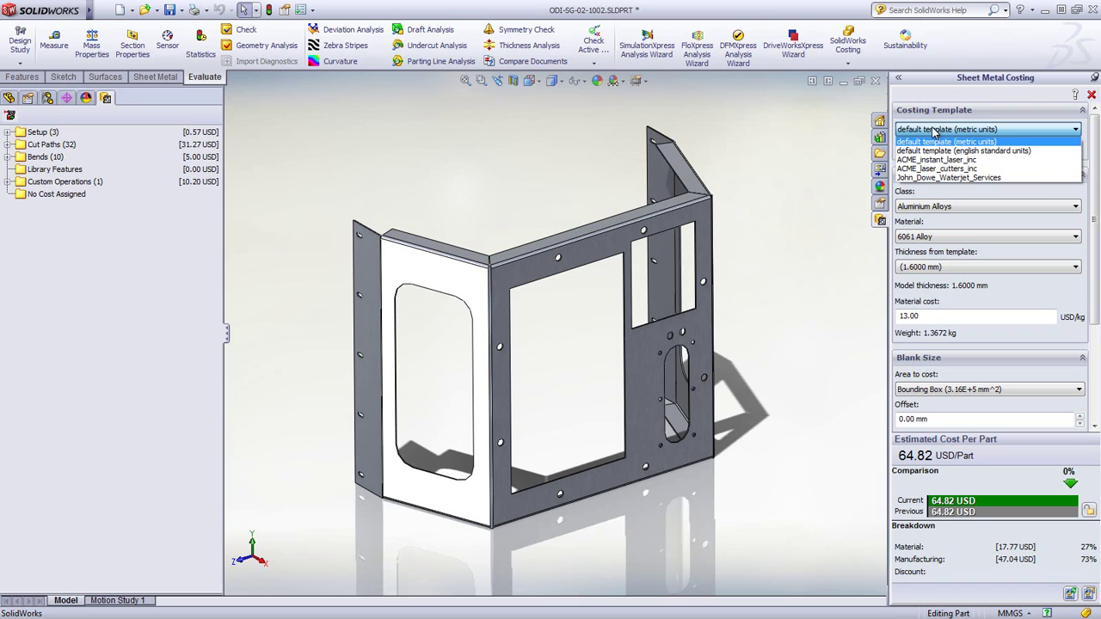
click(933, 129)
click(953, 207)
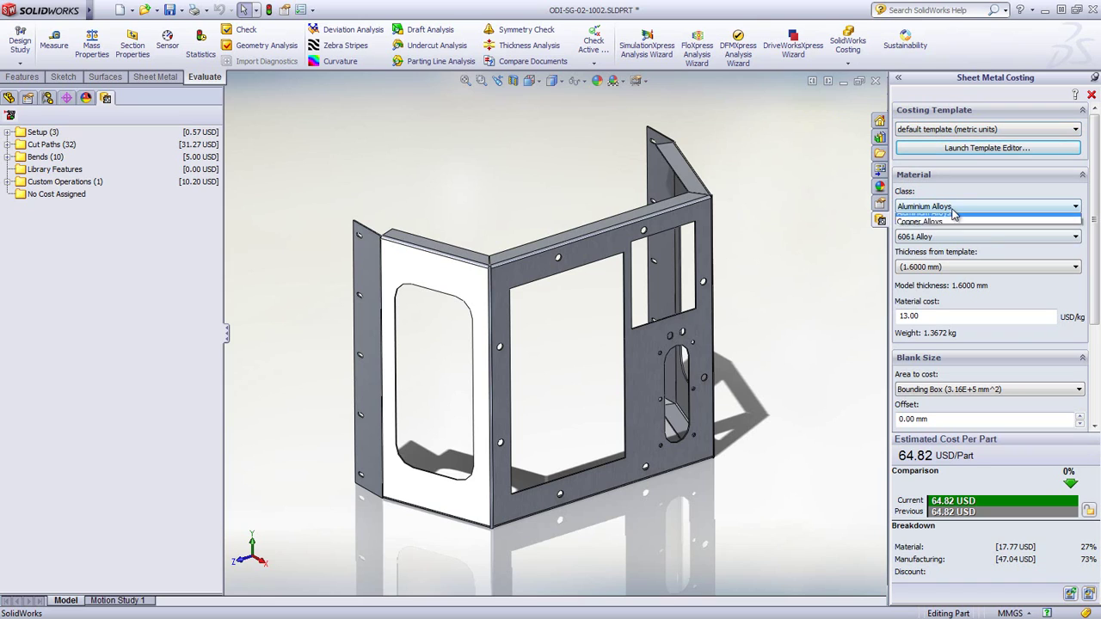
click(952, 215)
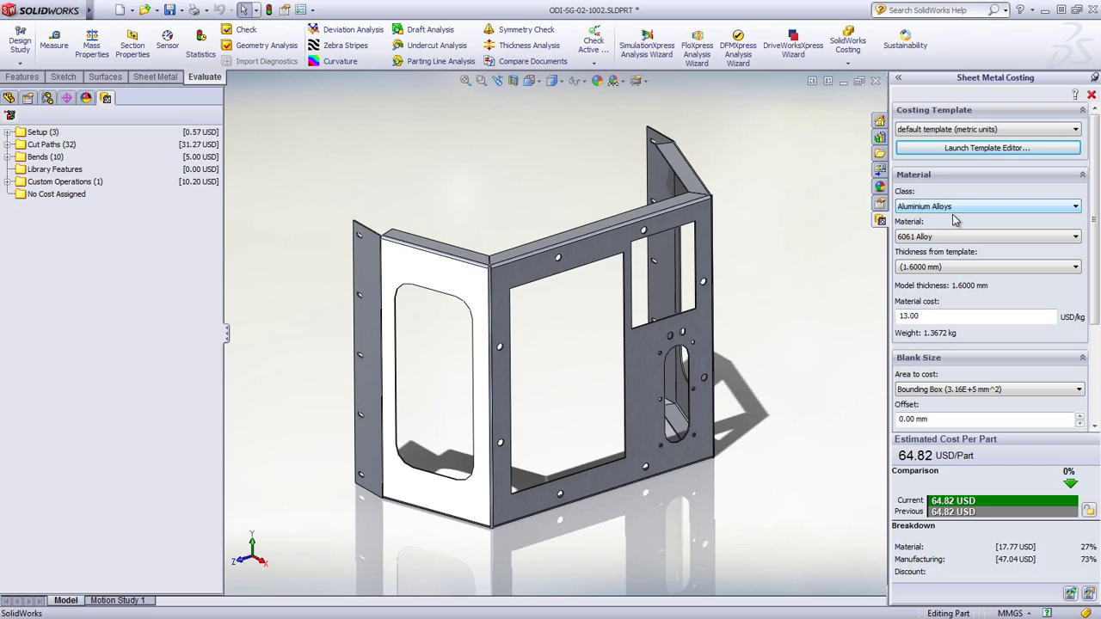
click(953, 237)
click(952, 238)
Step: Try a 1.4 mm sheet thickness, then return to 1.6 mm for a 64.82 USD estimate
click(976, 272)
click(977, 278)
click(978, 266)
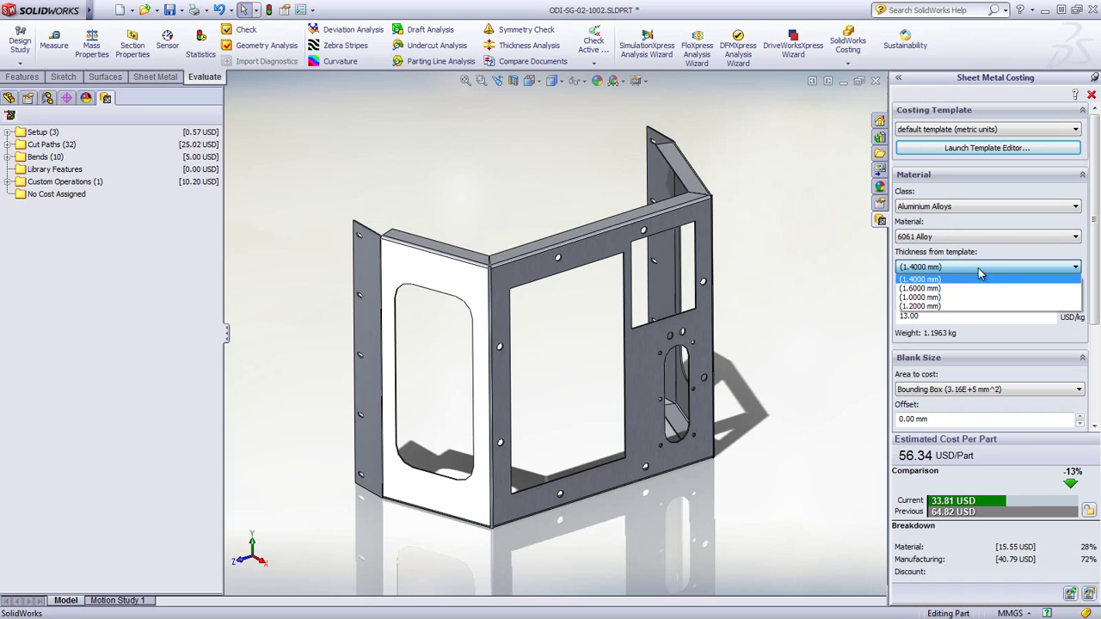
click(979, 289)
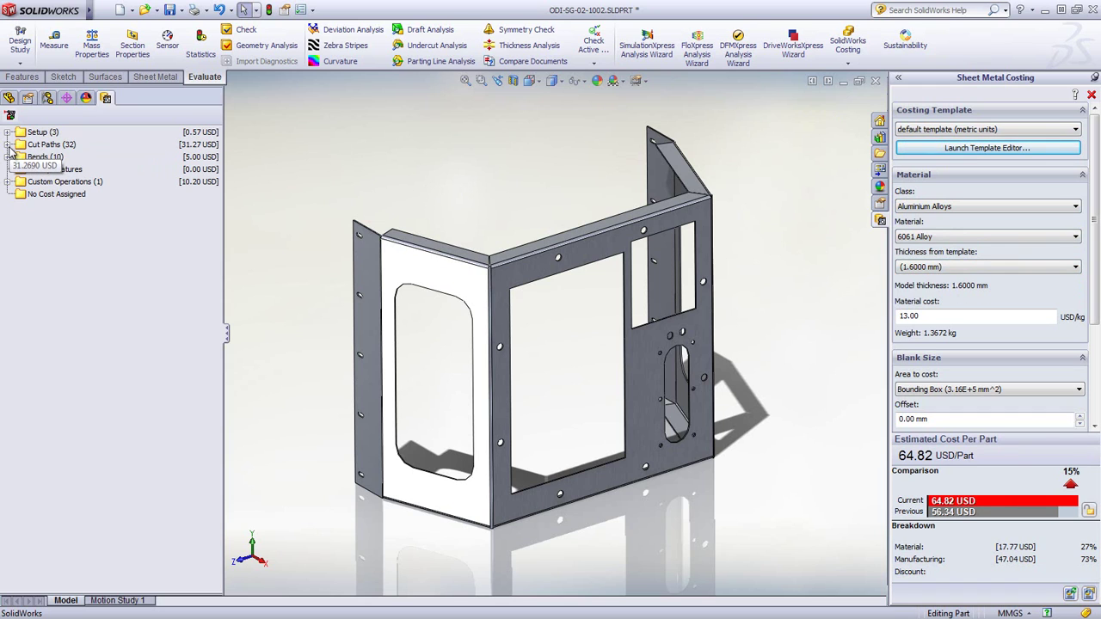
click(8, 145)
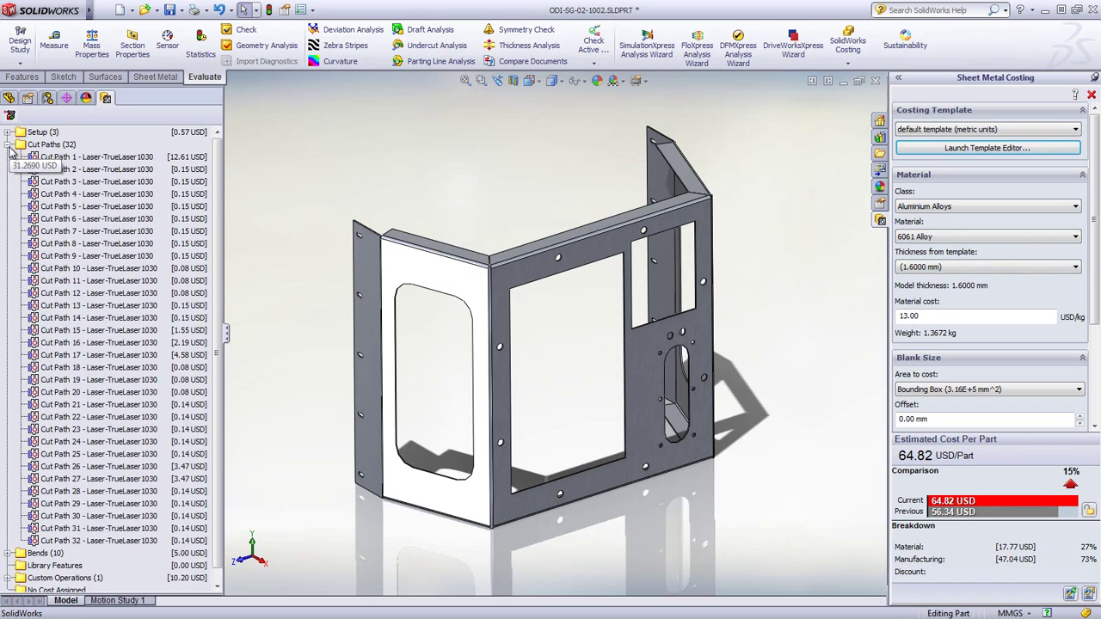
click(138, 158)
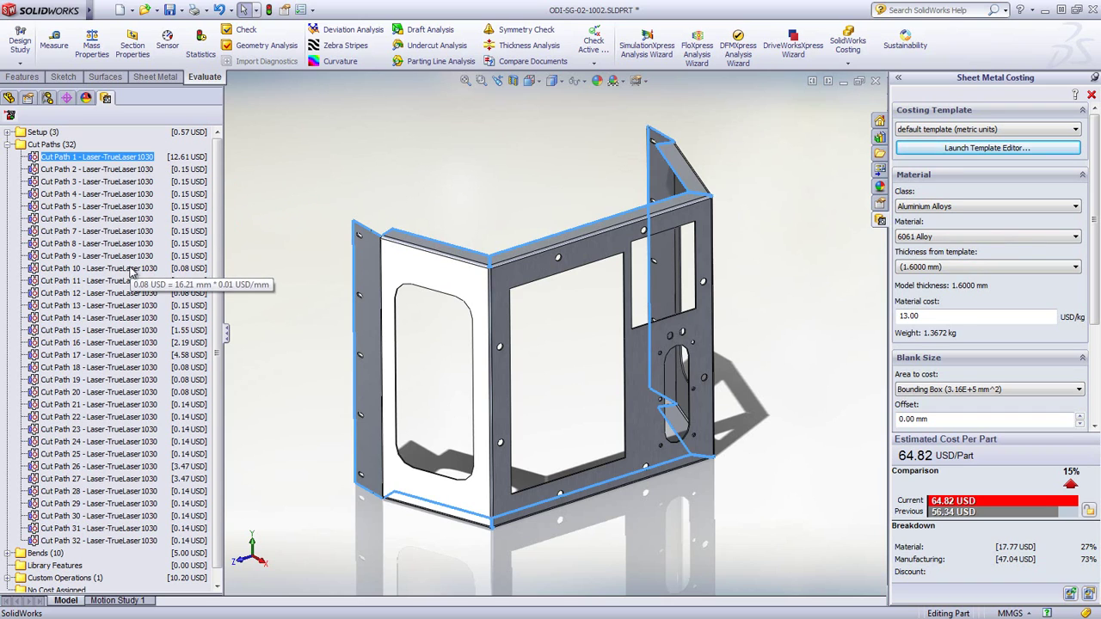
click(121, 342)
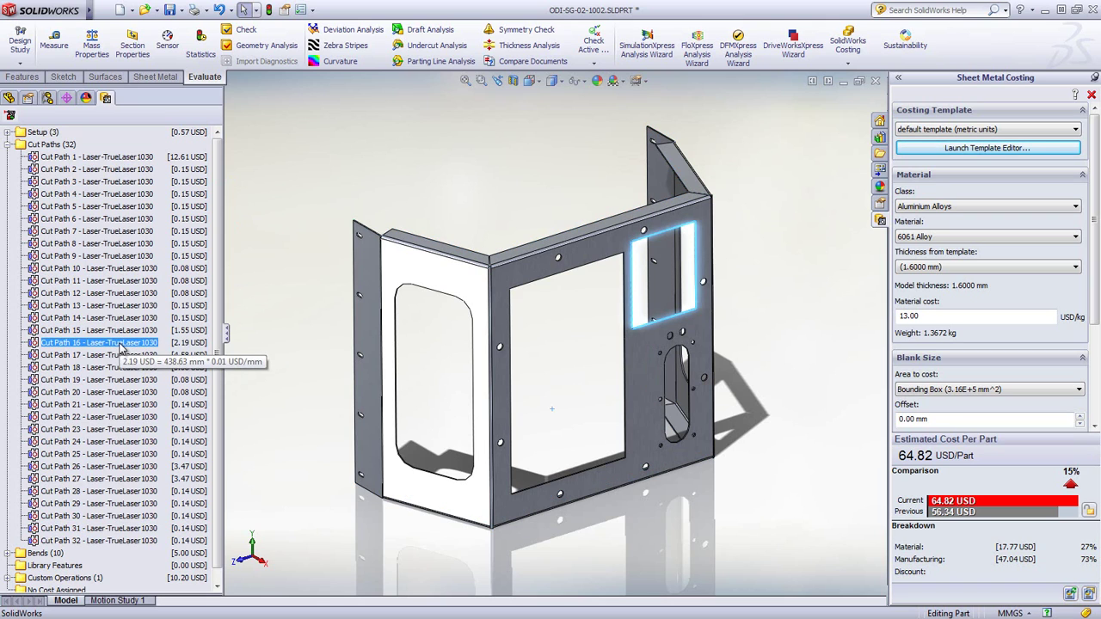
click(8, 144)
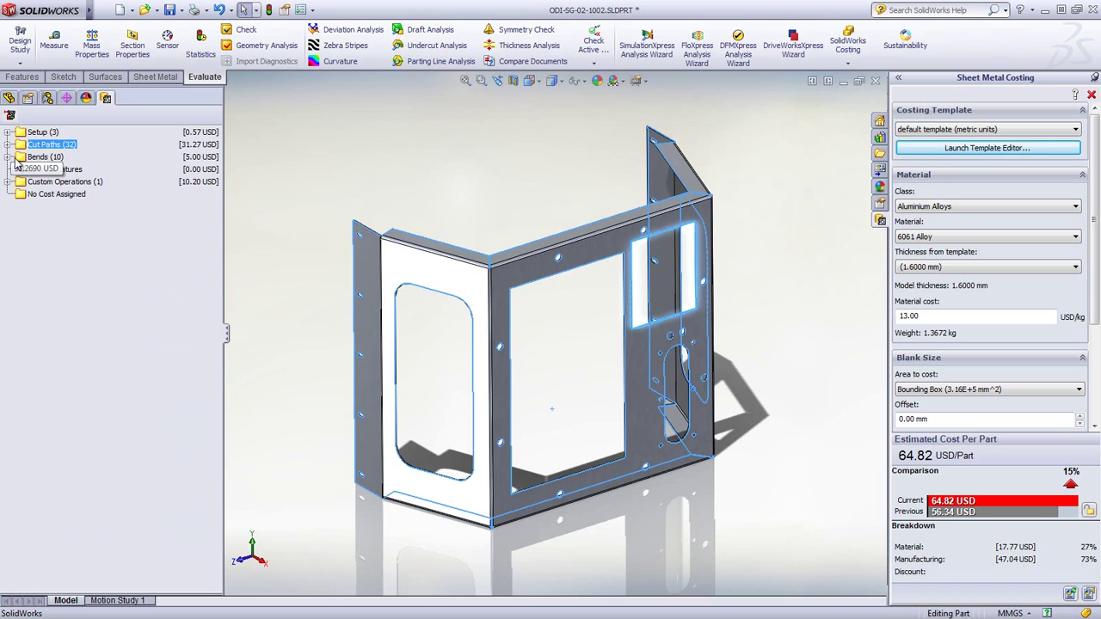
click(8, 157)
click(84, 169)
click(86, 206)
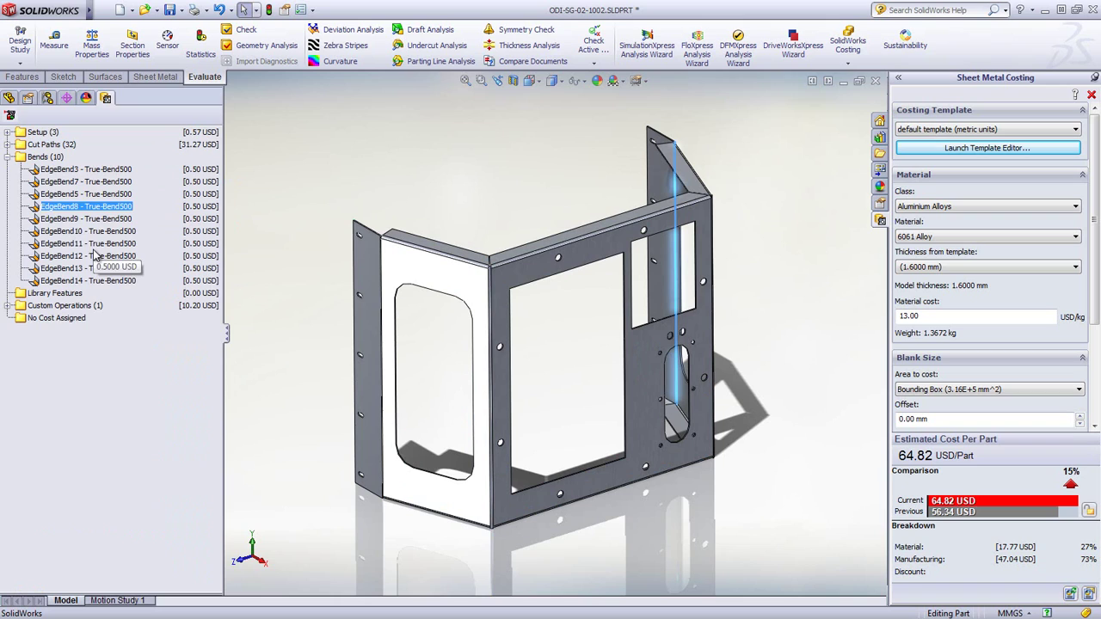
click(8, 156)
click(43, 157)
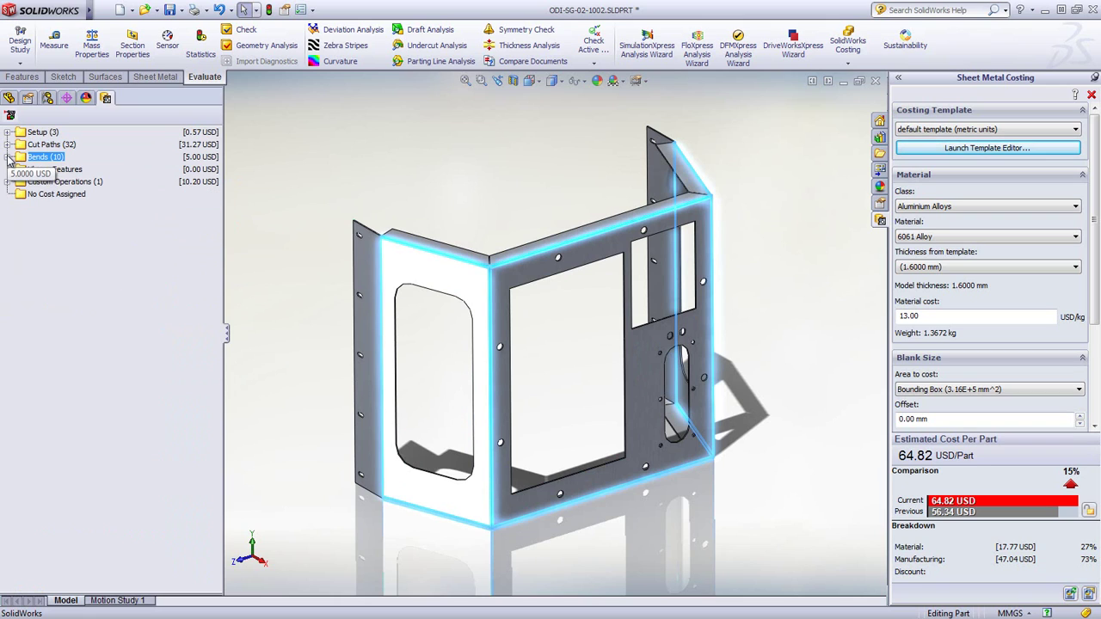
click(8, 182)
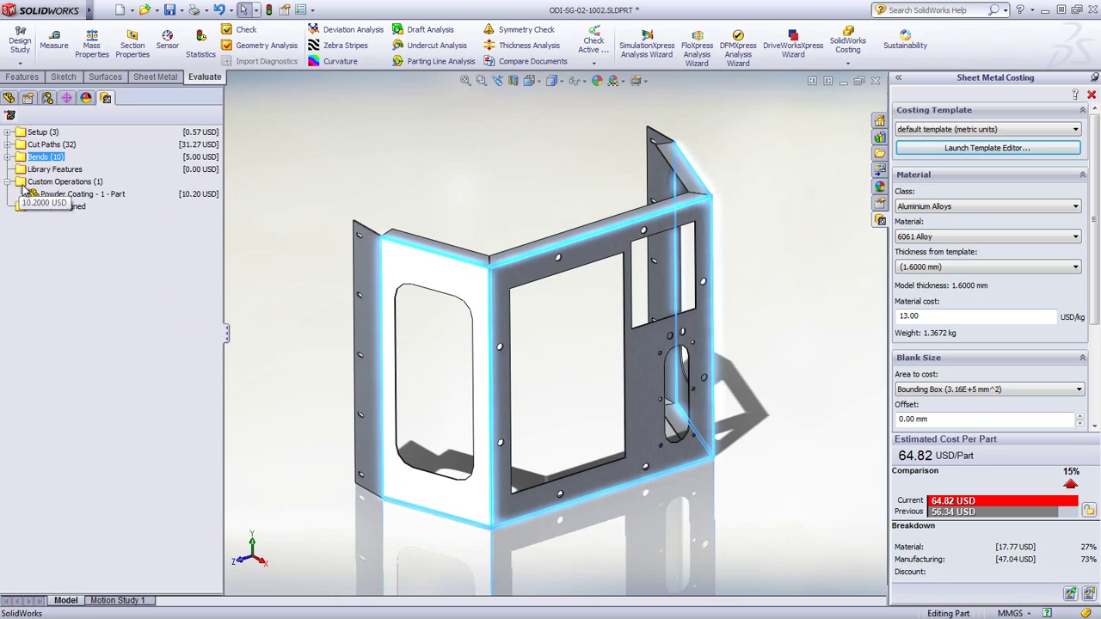
right_click(93, 197)
click(89, 199)
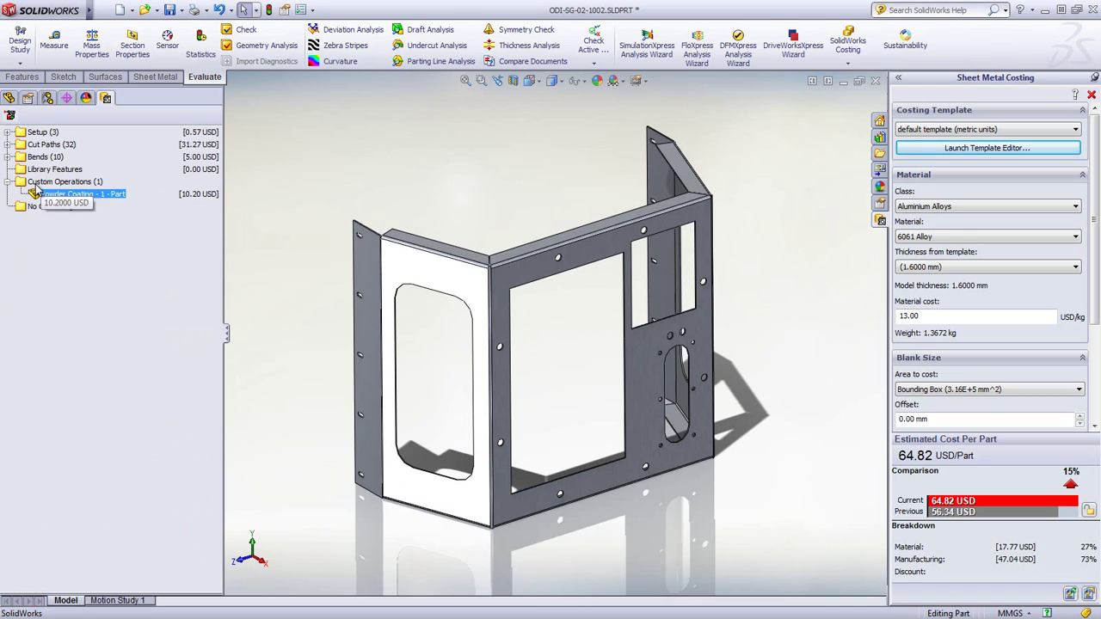
click(7, 183)
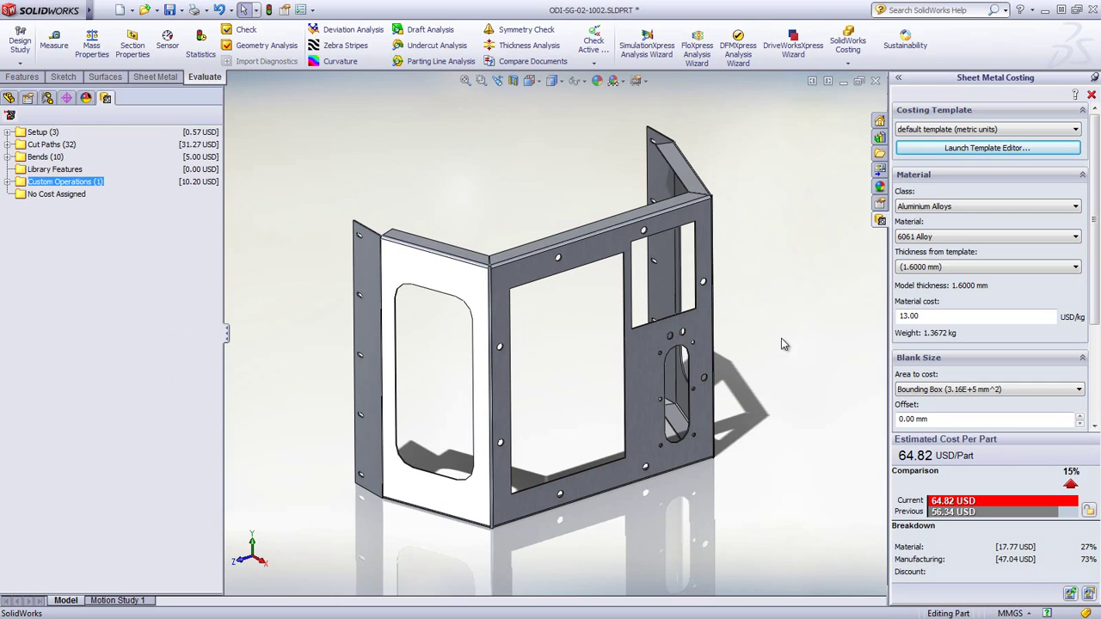
Step: Set 64.82 USD as the baseline cost and activate the Lightening Holes configuration
click(1089, 510)
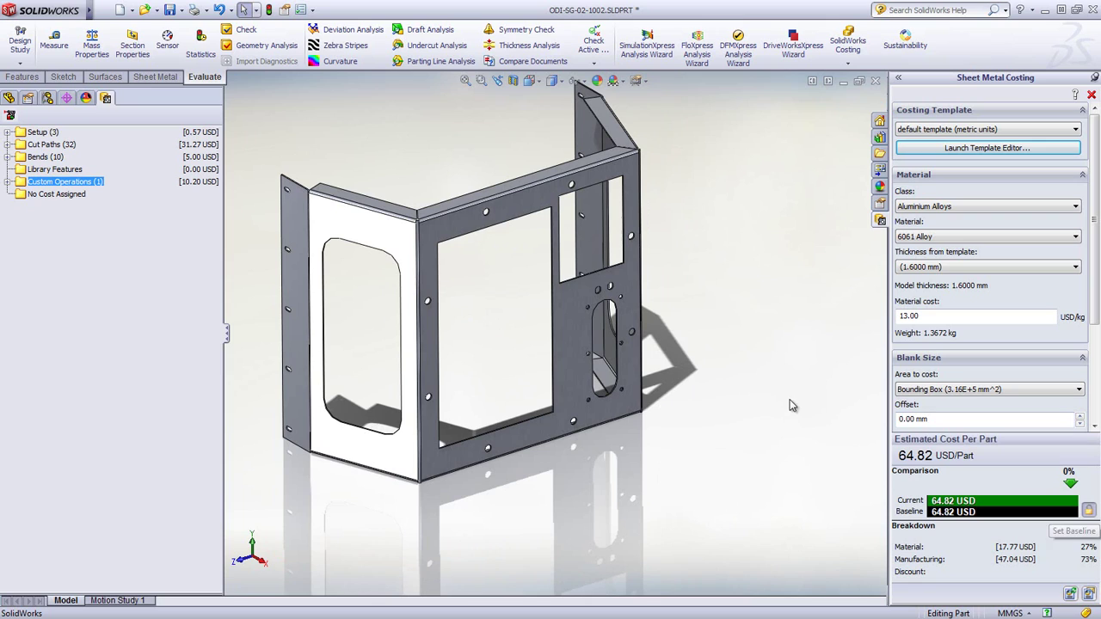
click(47, 99)
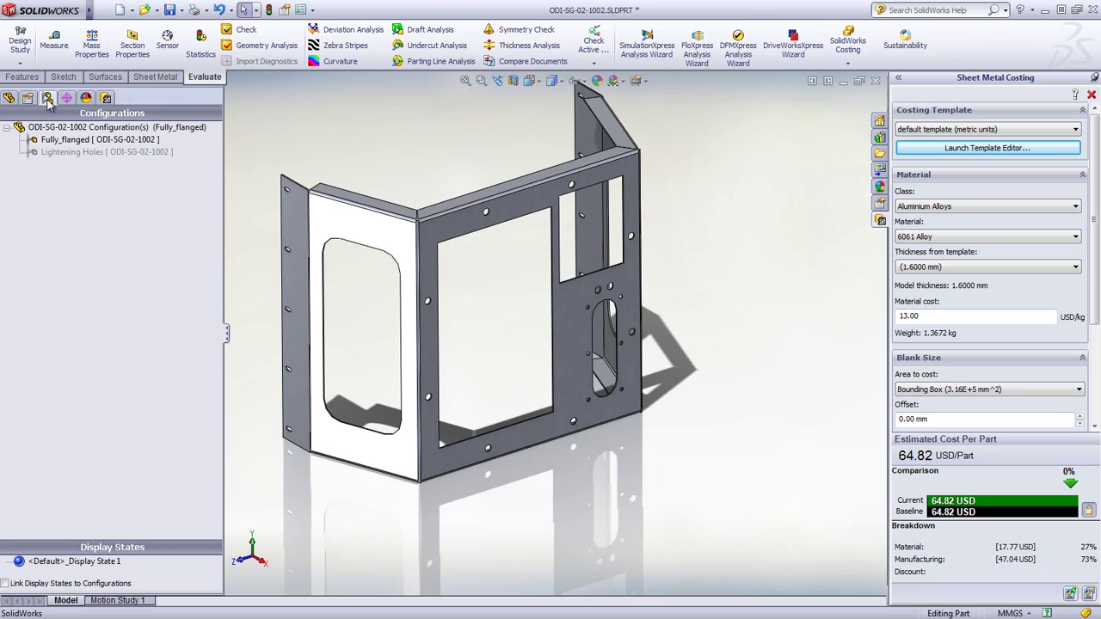
double_click(69, 153)
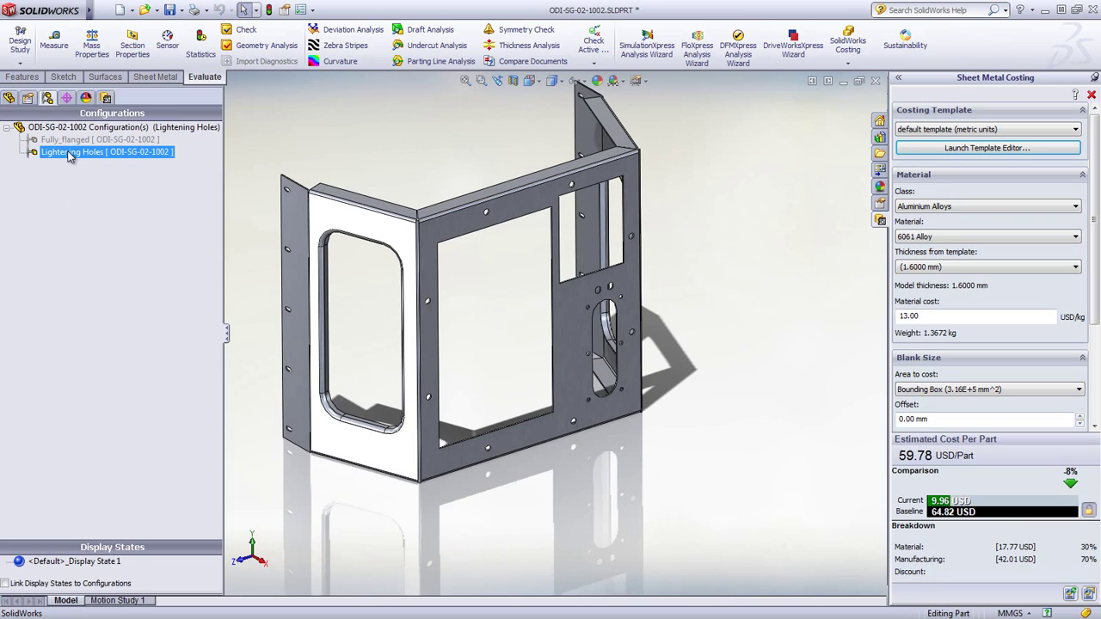
Step: Review the Library Features costs, highlighting Lightning_hole12 on the part
click(106, 98)
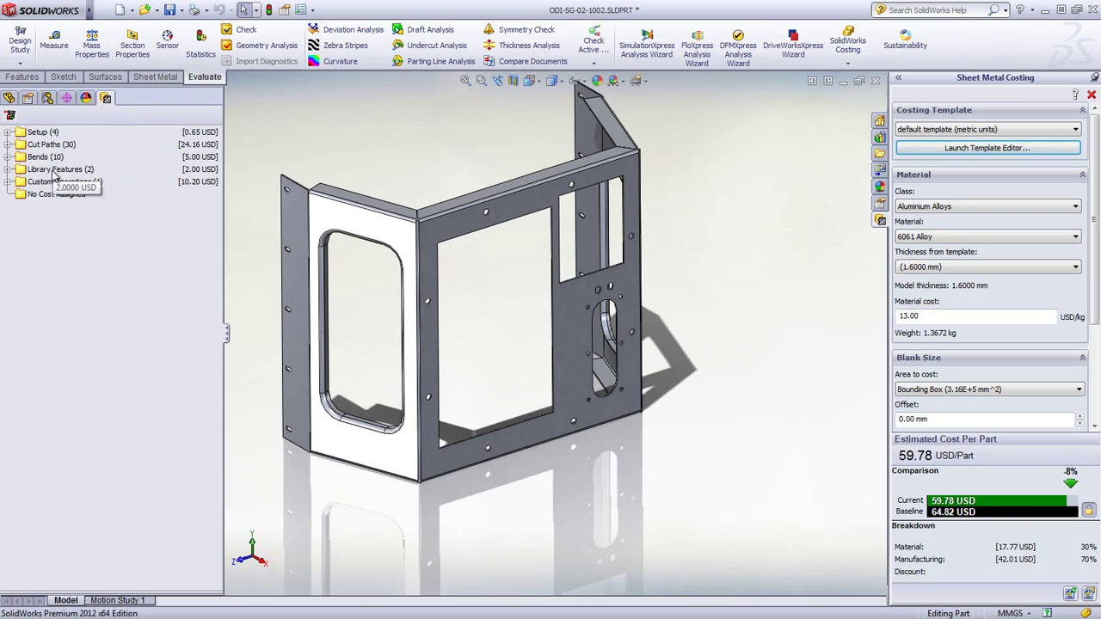
click(8, 169)
click(120, 195)
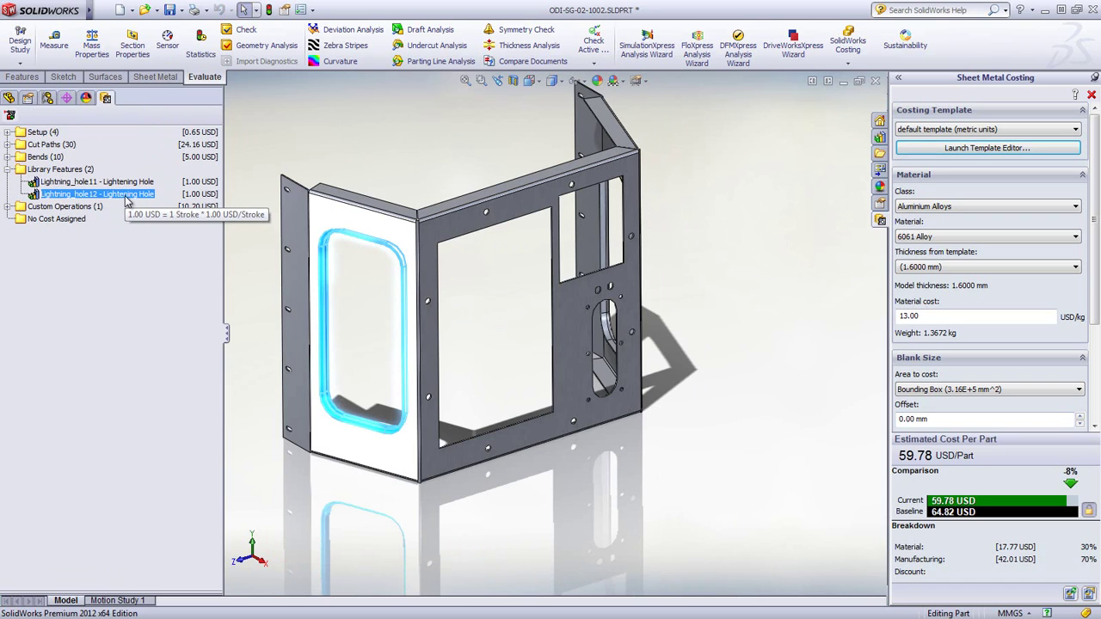
Step: Switch to the Word cost report and read its Quantity, Estimated cost and Cost Breakdown sections
key(alt+Tab)
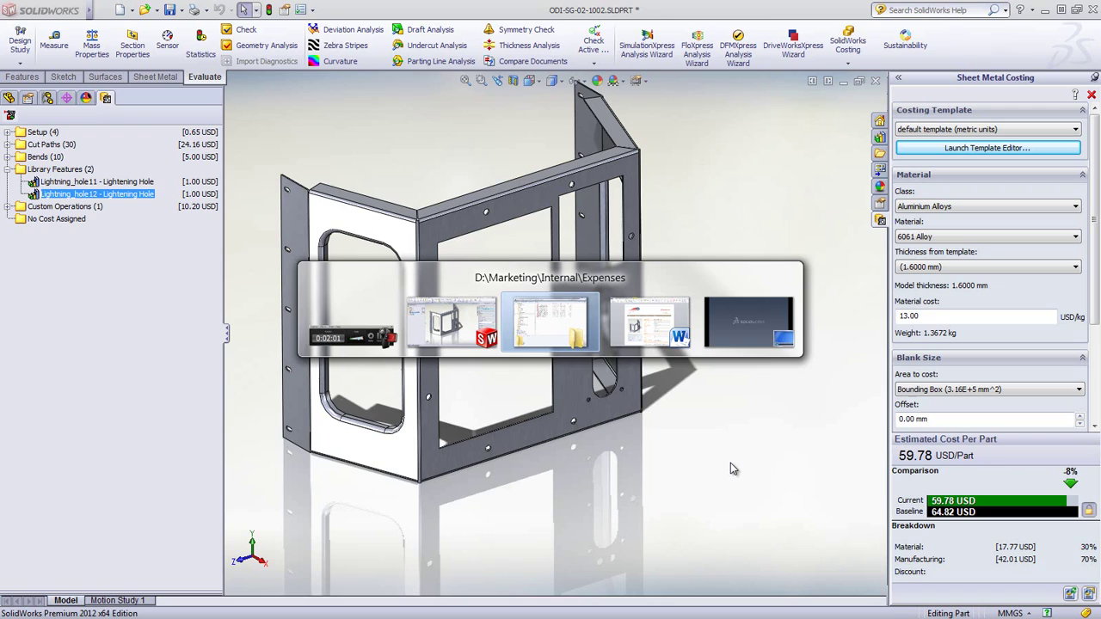
key(alt+Tab)
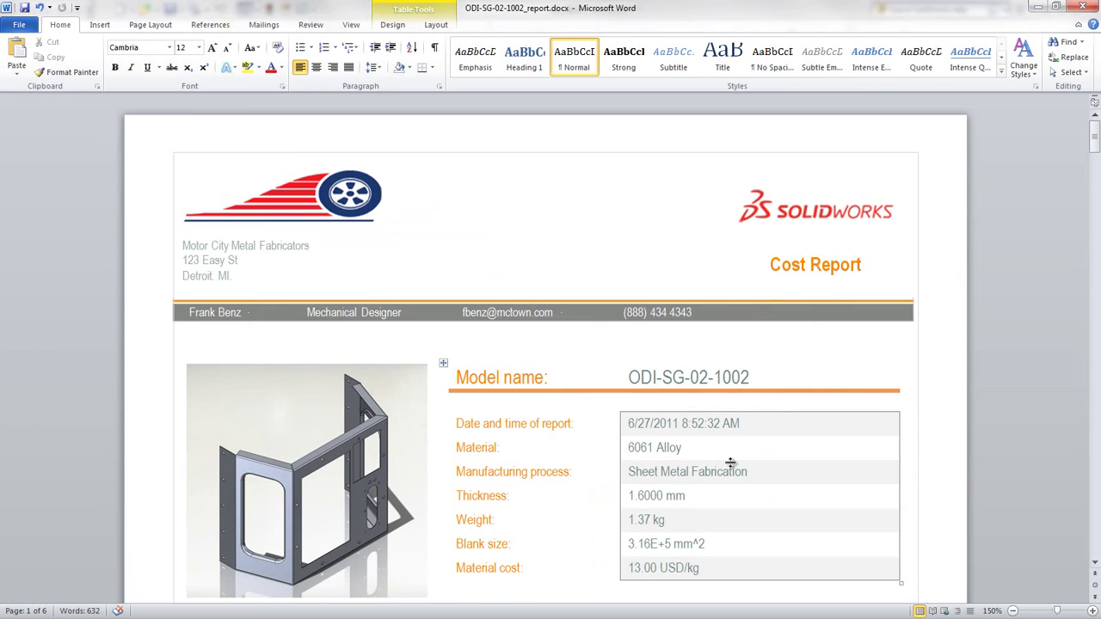
scroll(771, 455, down, 6)
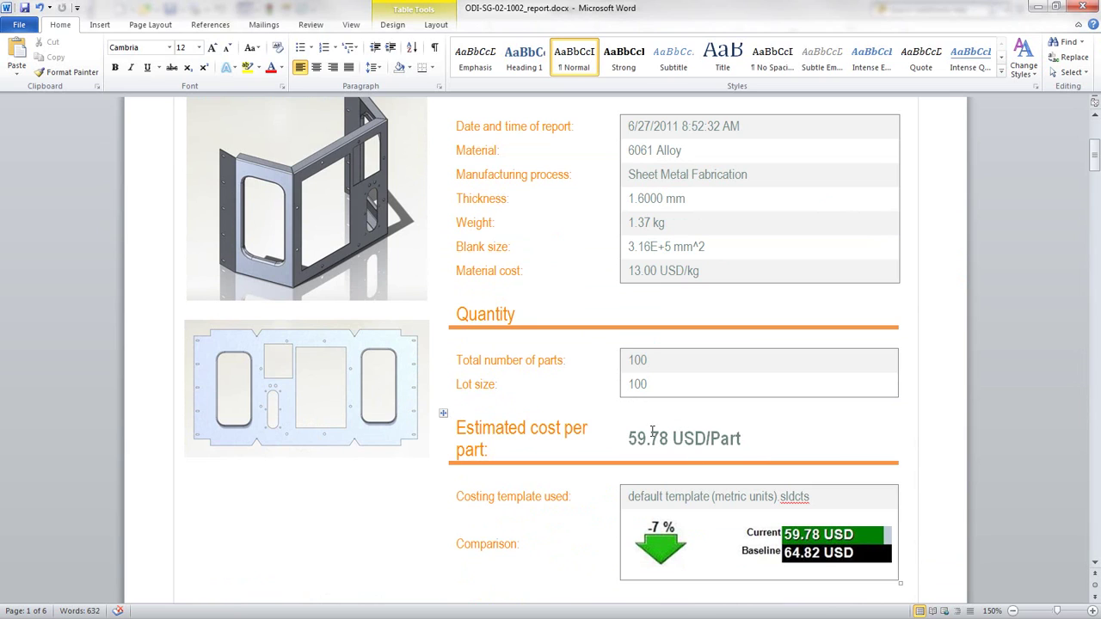
scroll(651, 434, down, 6)
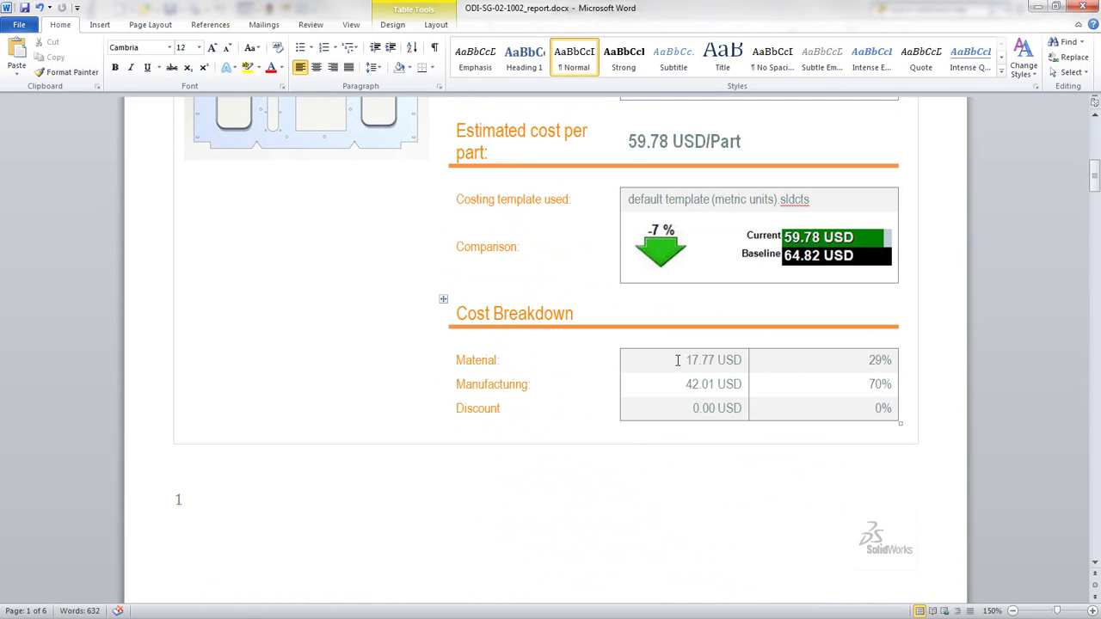
drag(1090, 172, 1029, 369)
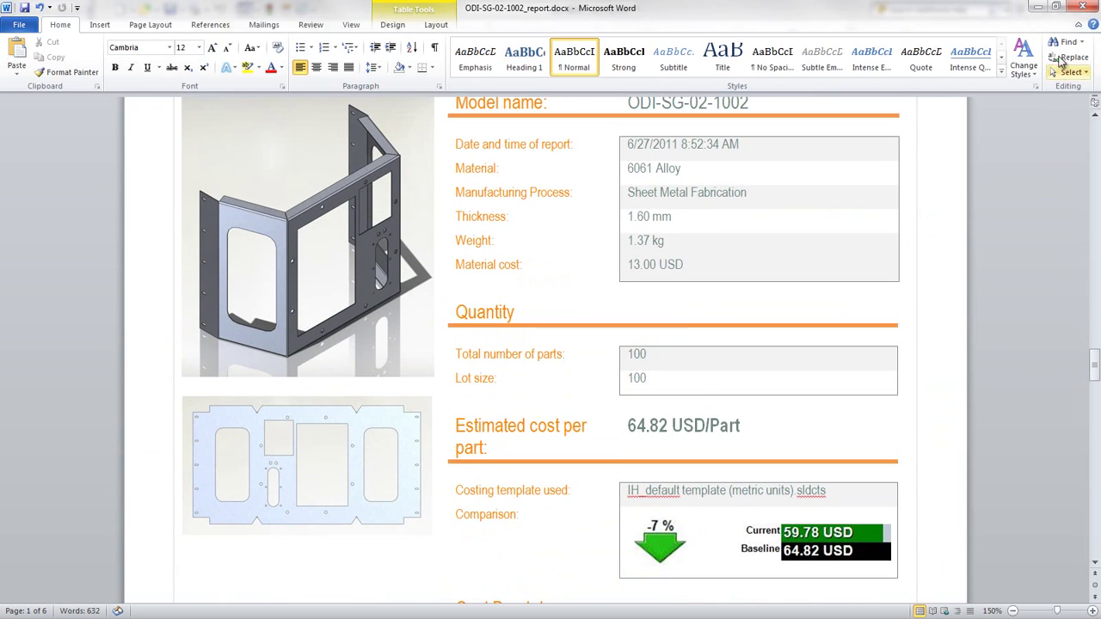
Step: Open the Costing Template Editor and review its setup, material, thickness, cut and bend costs
click(1038, 8)
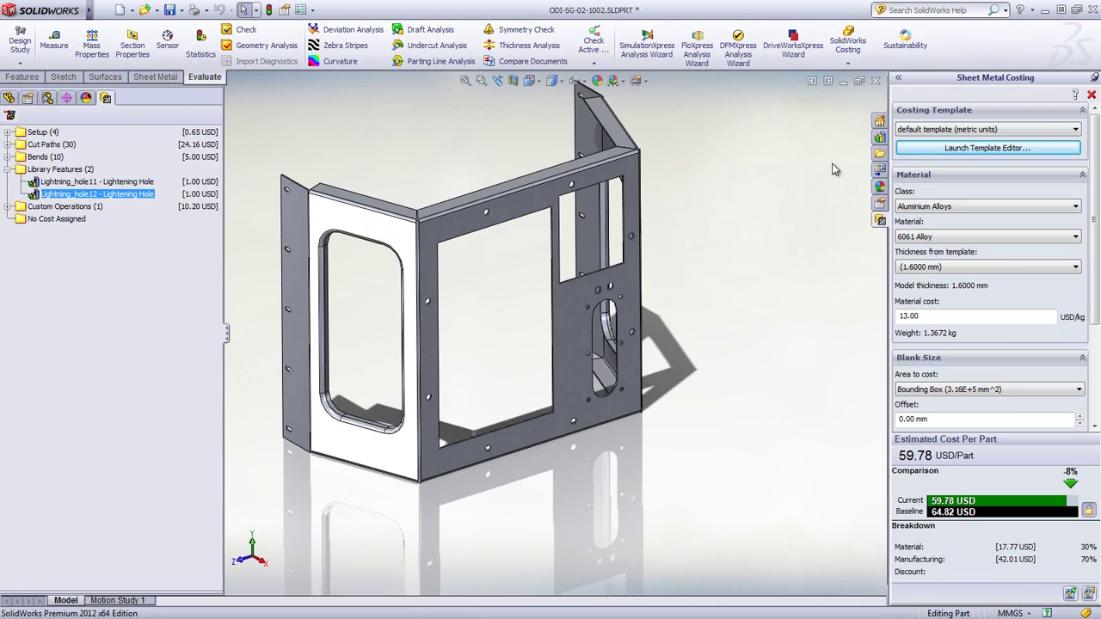
click(911, 150)
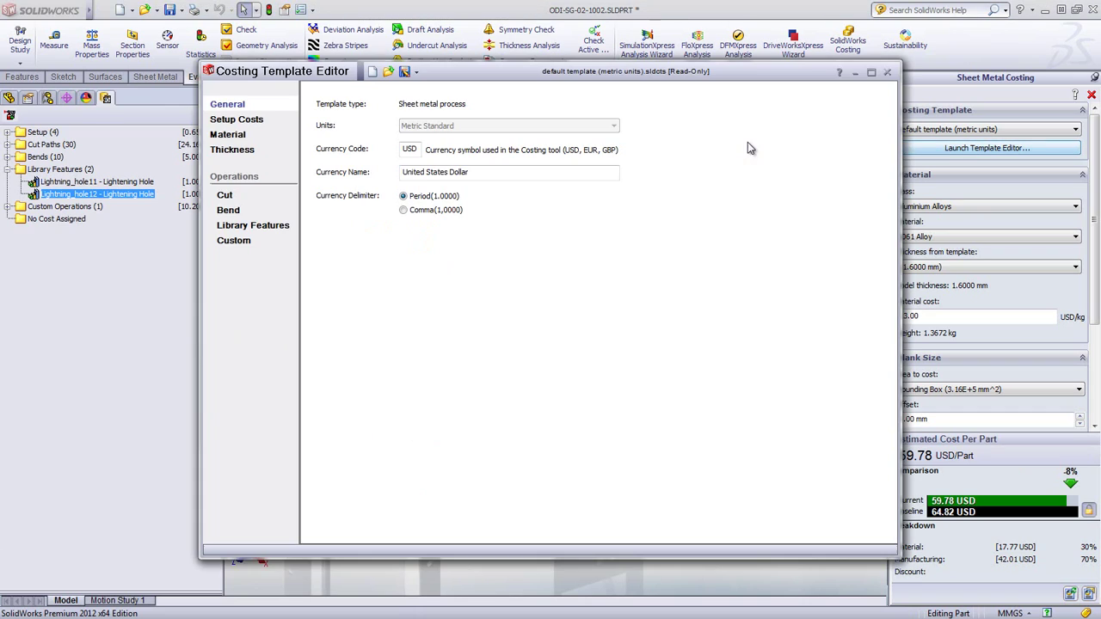
click(243, 121)
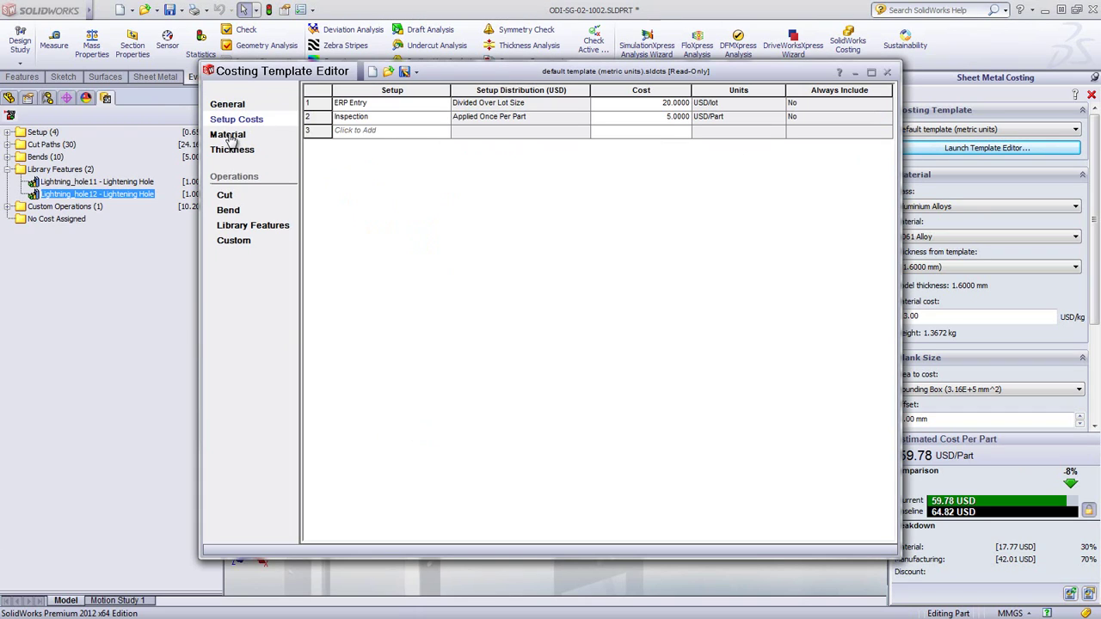
click(229, 136)
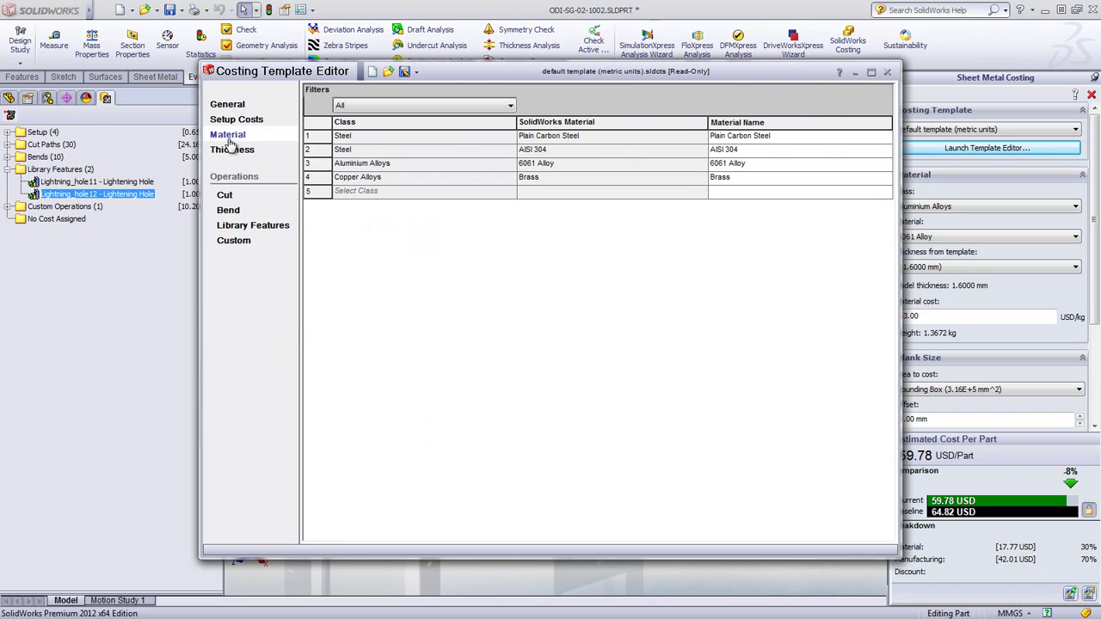
click(232, 150)
click(225, 197)
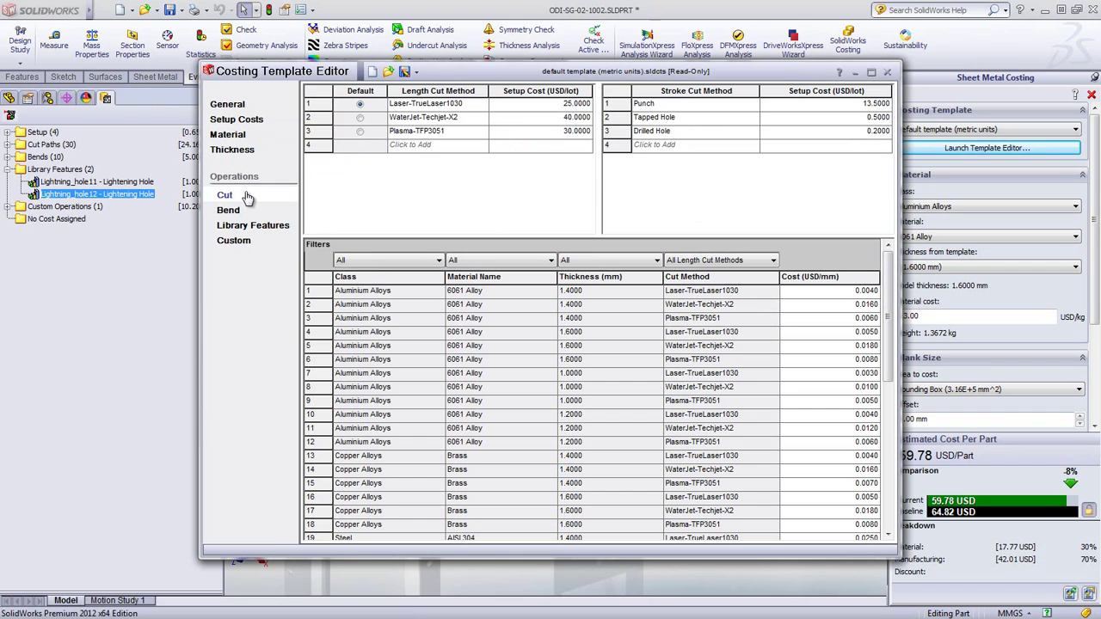
click(232, 210)
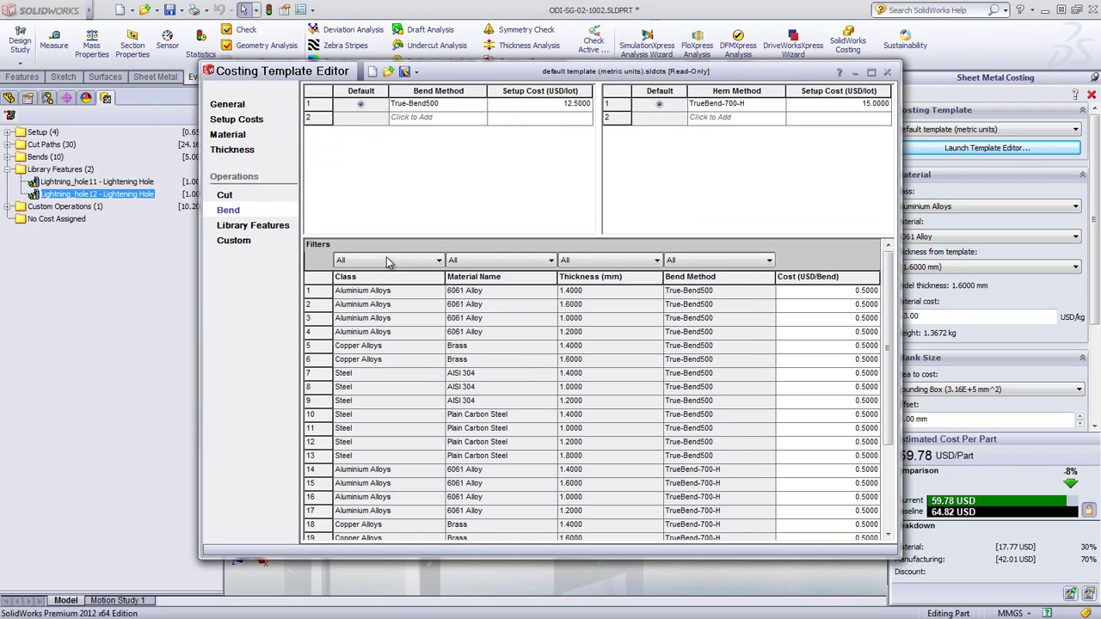
Step: Filter bend costs to Aluminium Alloys and True-Bend500, then view library feature and custom operation costs
click(436, 261)
click(398, 287)
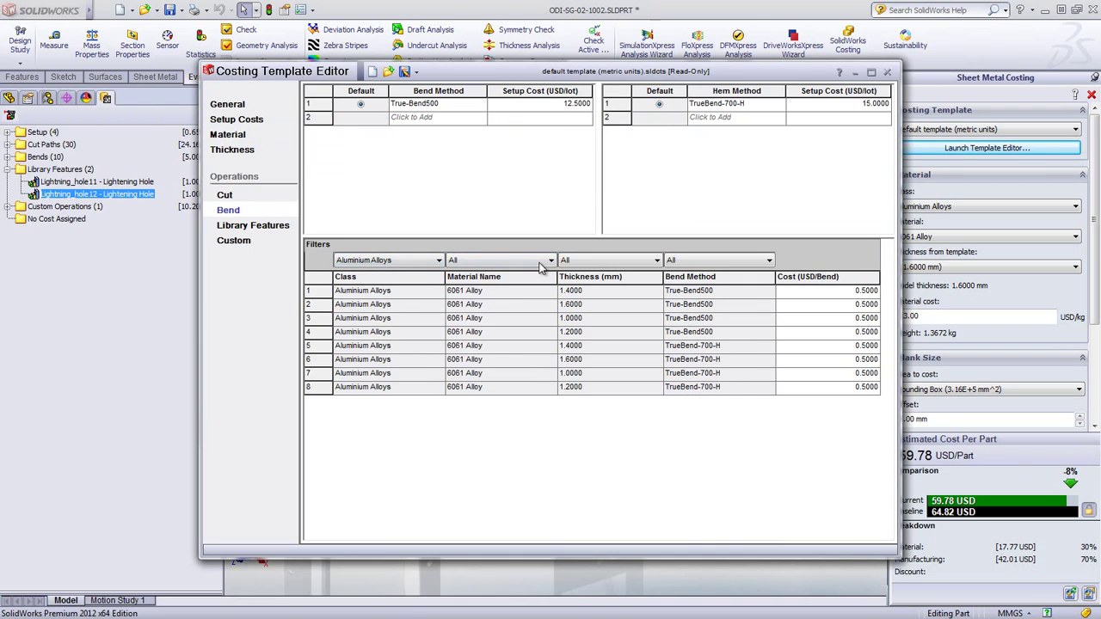
click(699, 260)
click(708, 289)
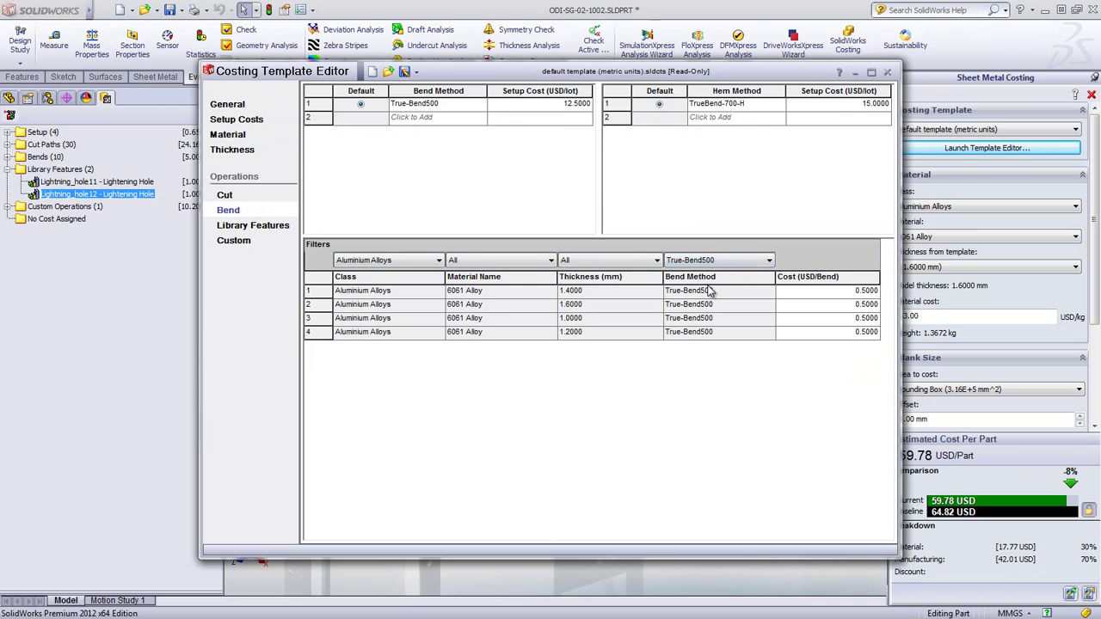
click(267, 228)
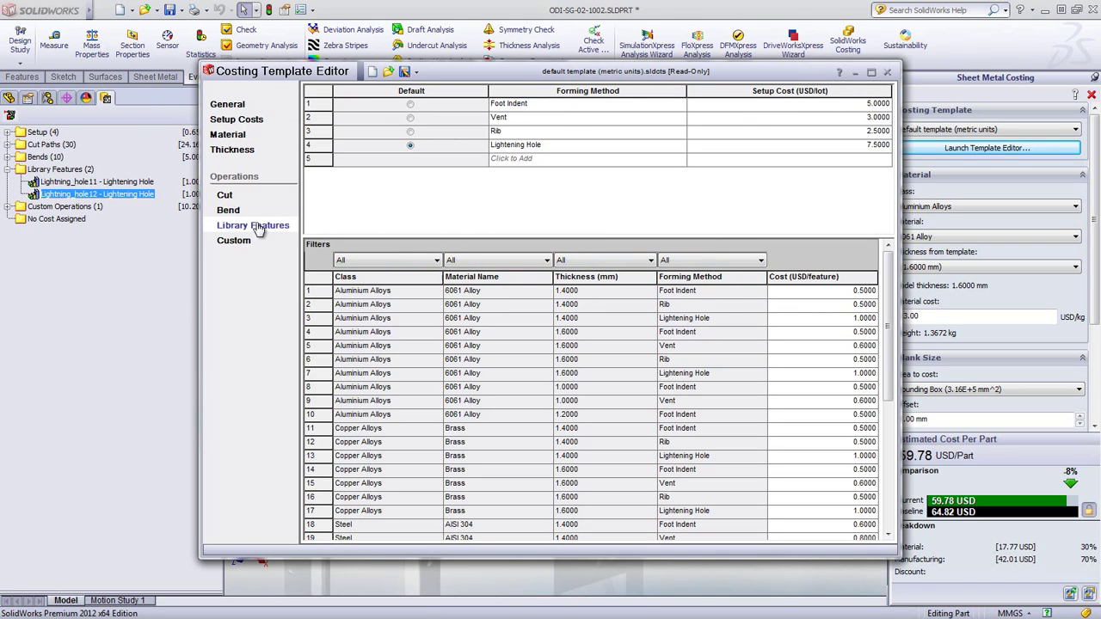
click(238, 241)
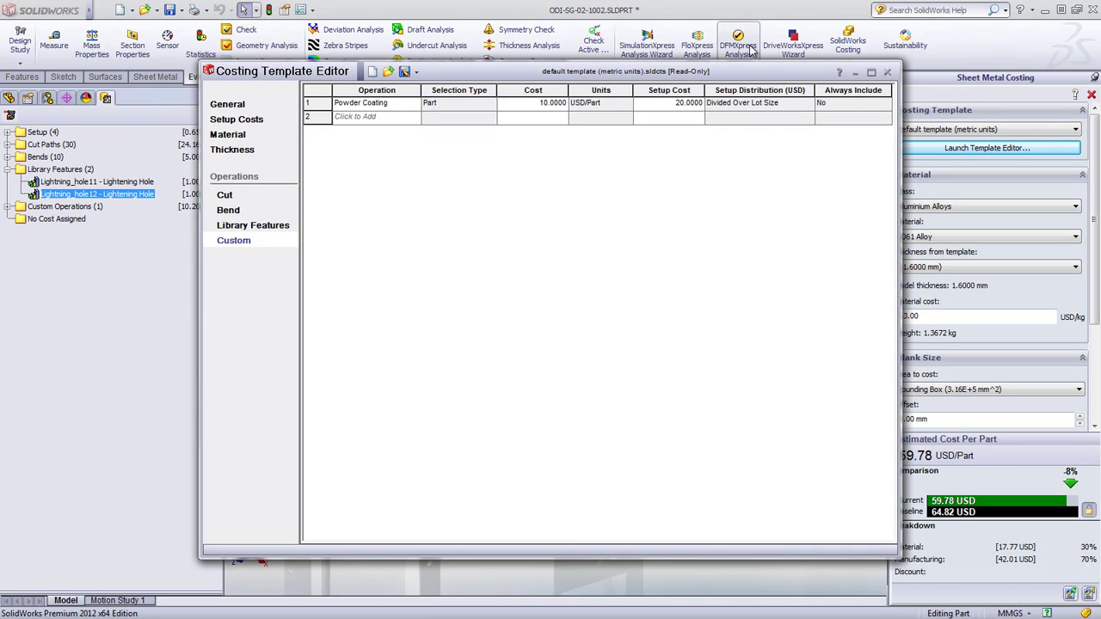
Step: Close the template editor and rank _ODI-SG-02-0008 components by total cost, locating ODI-SG-02-1002
click(891, 72)
key(ctrl+Tab)
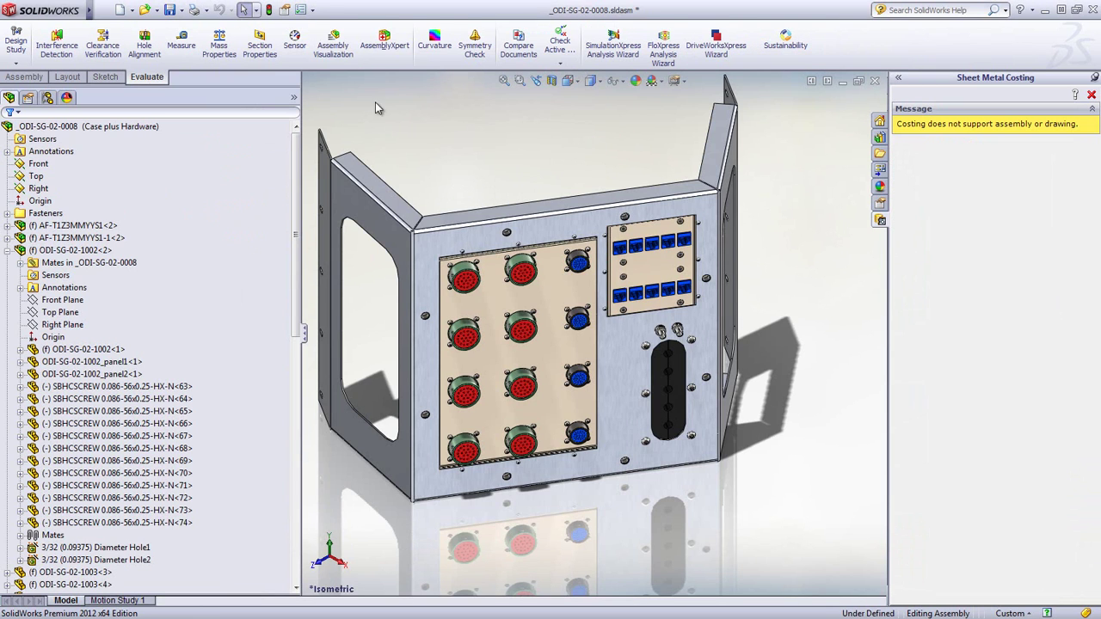
click(333, 44)
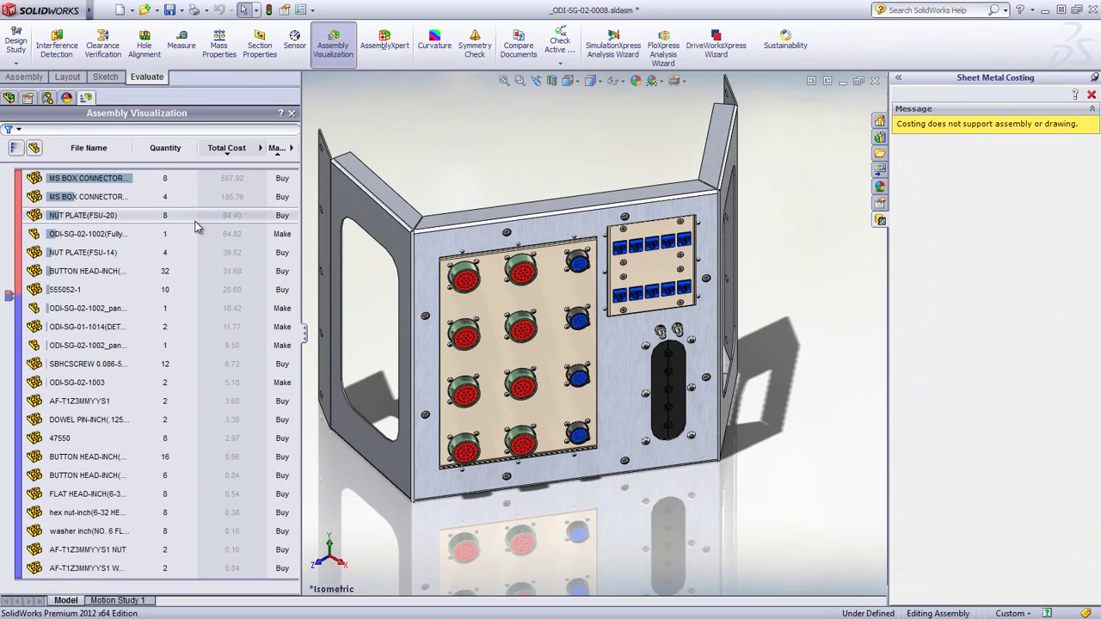
click(84, 234)
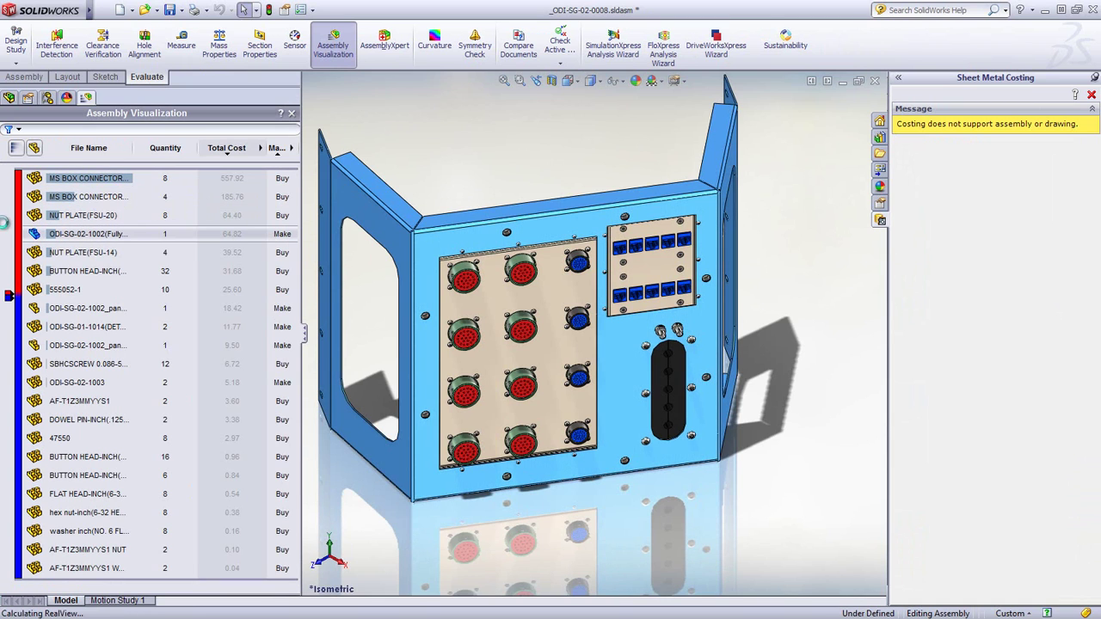
key(Escape)
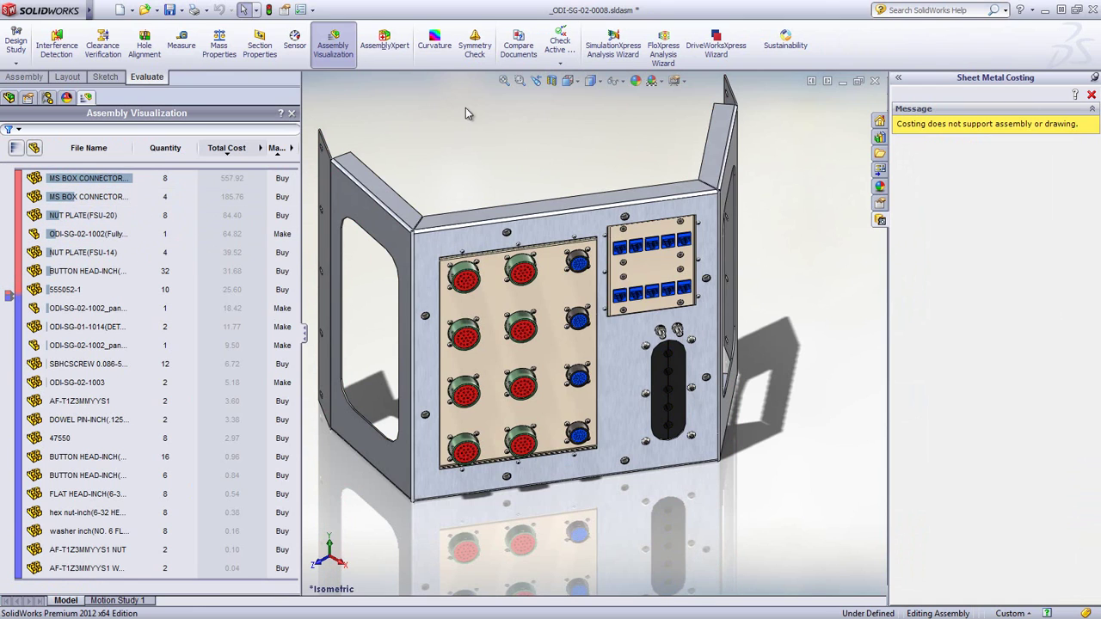
Step: Switch to Rear_motor_plate3 and run Machining Costing on it
key(ctrl+Tab)
key(ctrl+Tab)
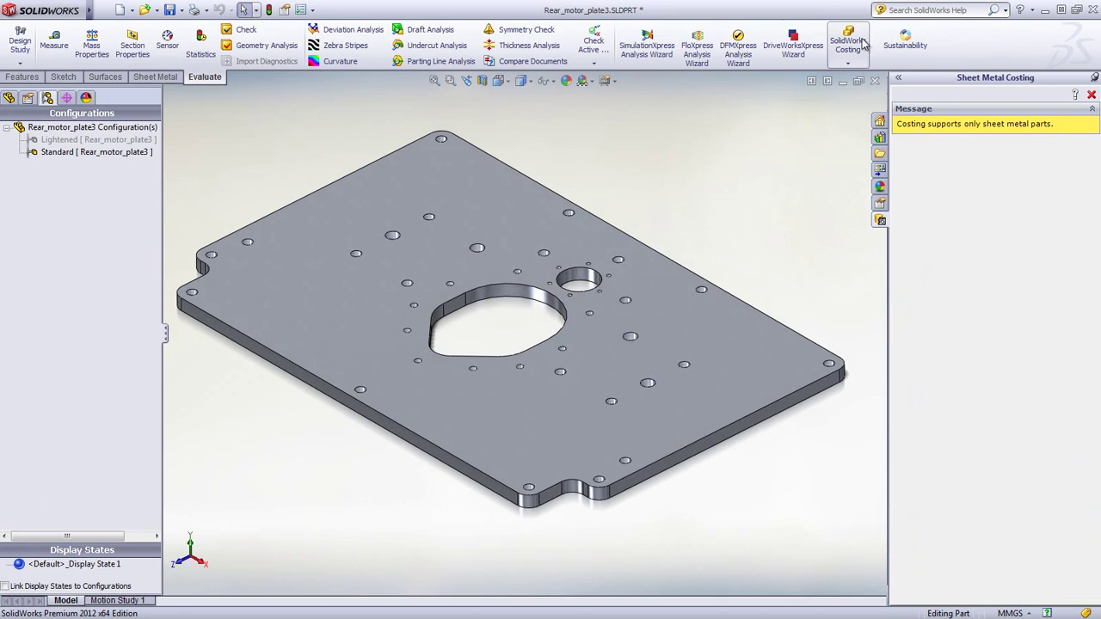
click(847, 61)
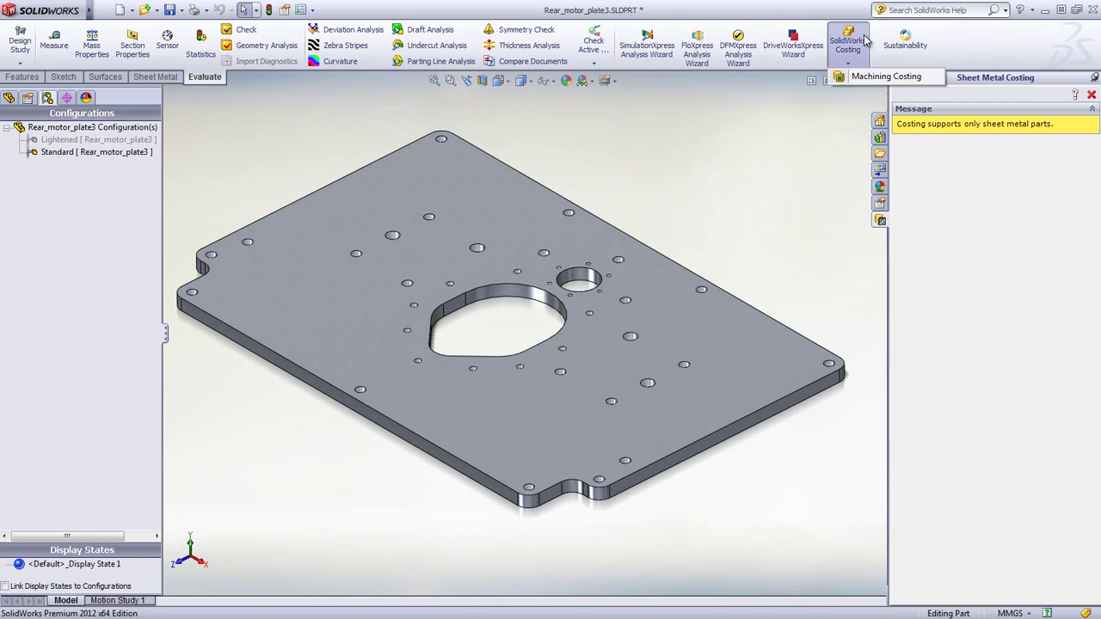
click(860, 77)
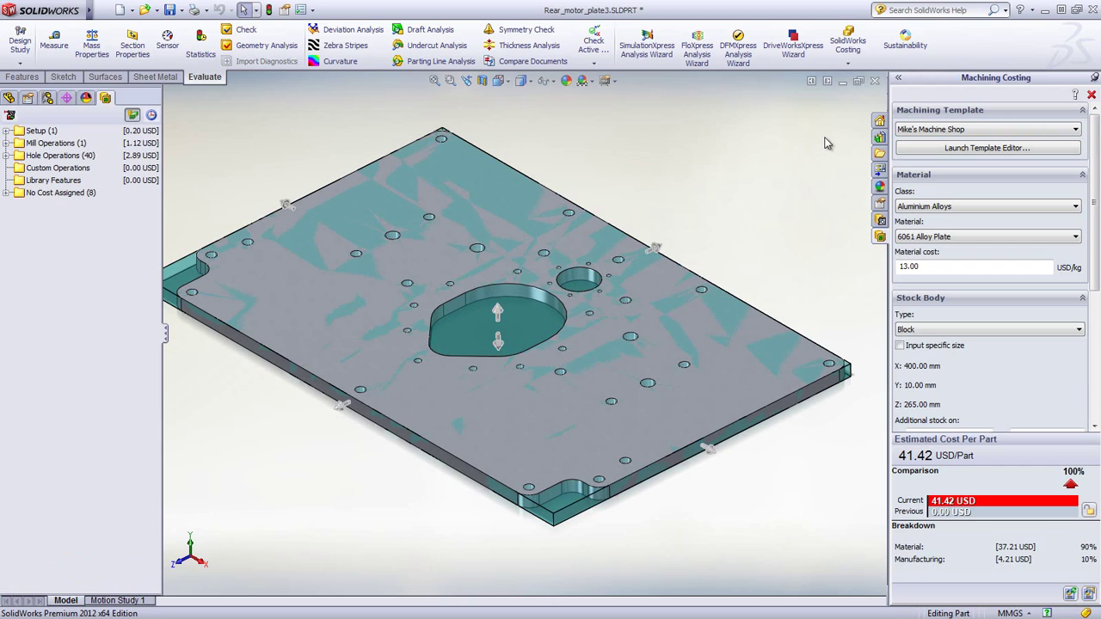
Step: Try Plate as the stock body type, then set it back to Block for 41.42 USD
click(934, 332)
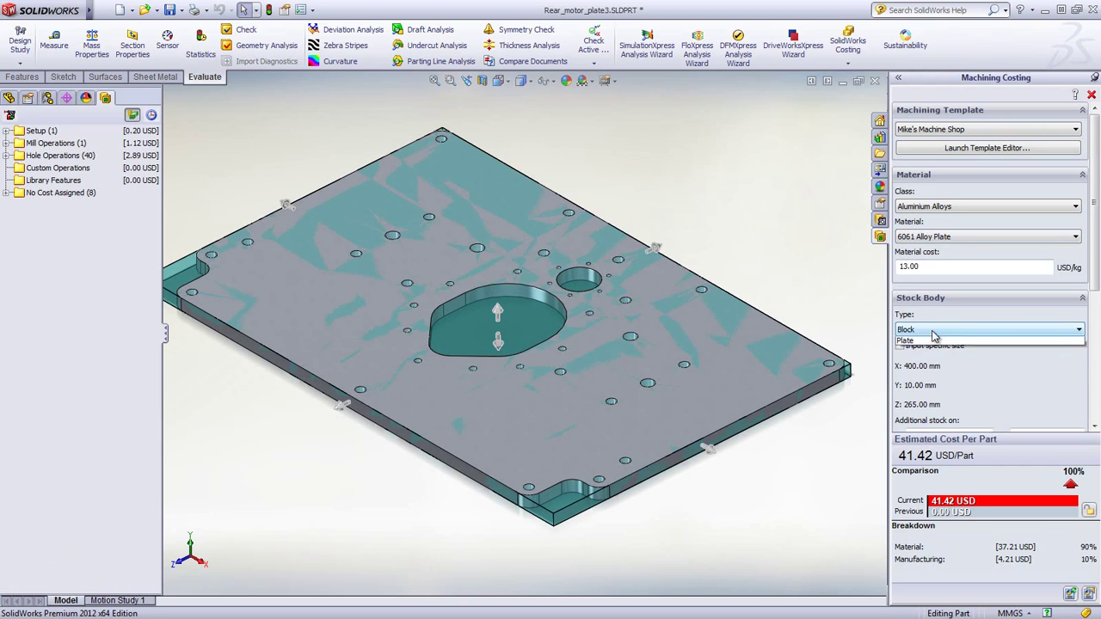
click(939, 349)
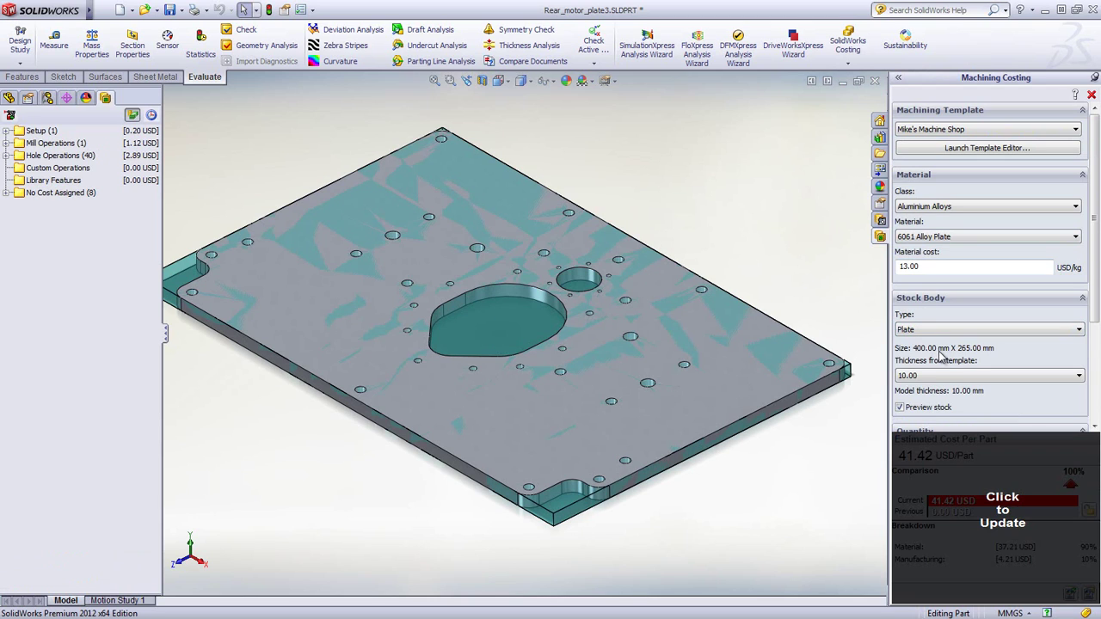
click(943, 376)
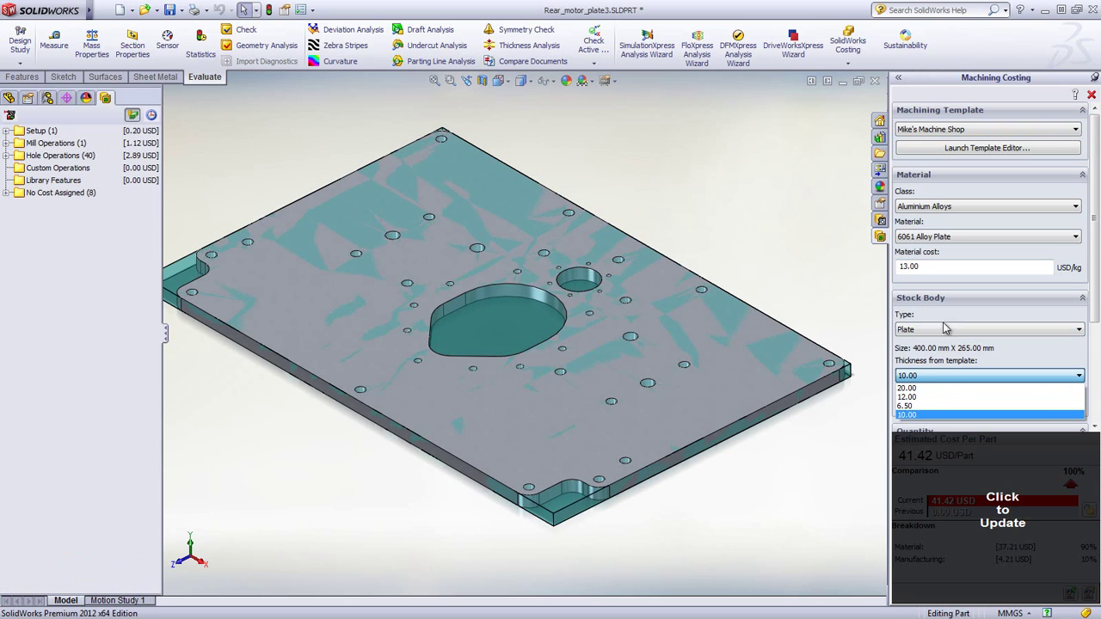
click(943, 329)
click(937, 340)
click(974, 497)
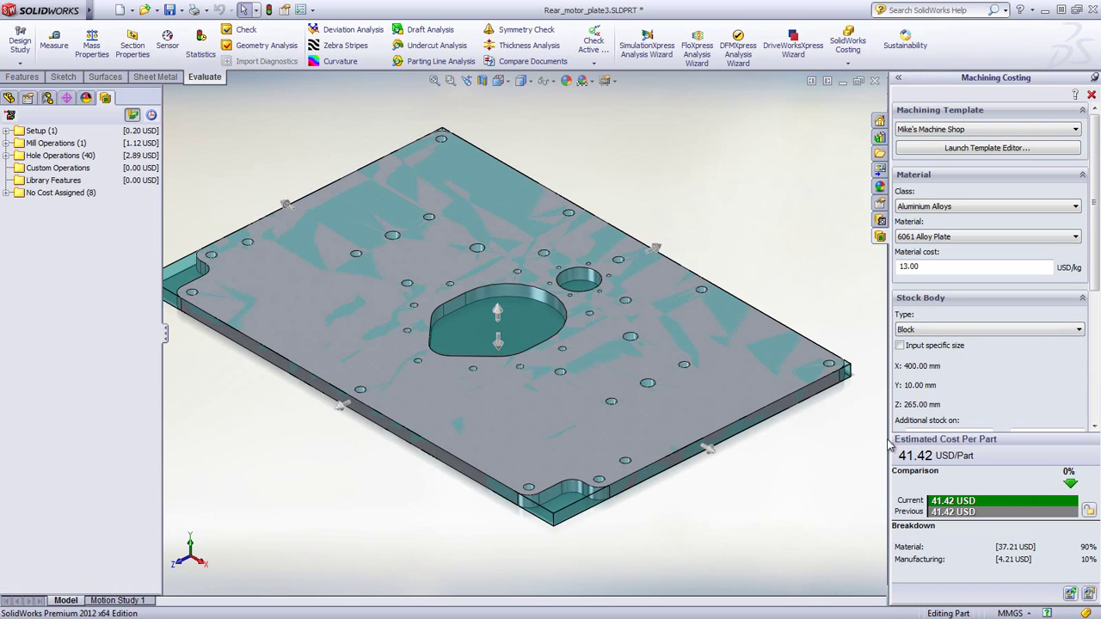
click(7, 143)
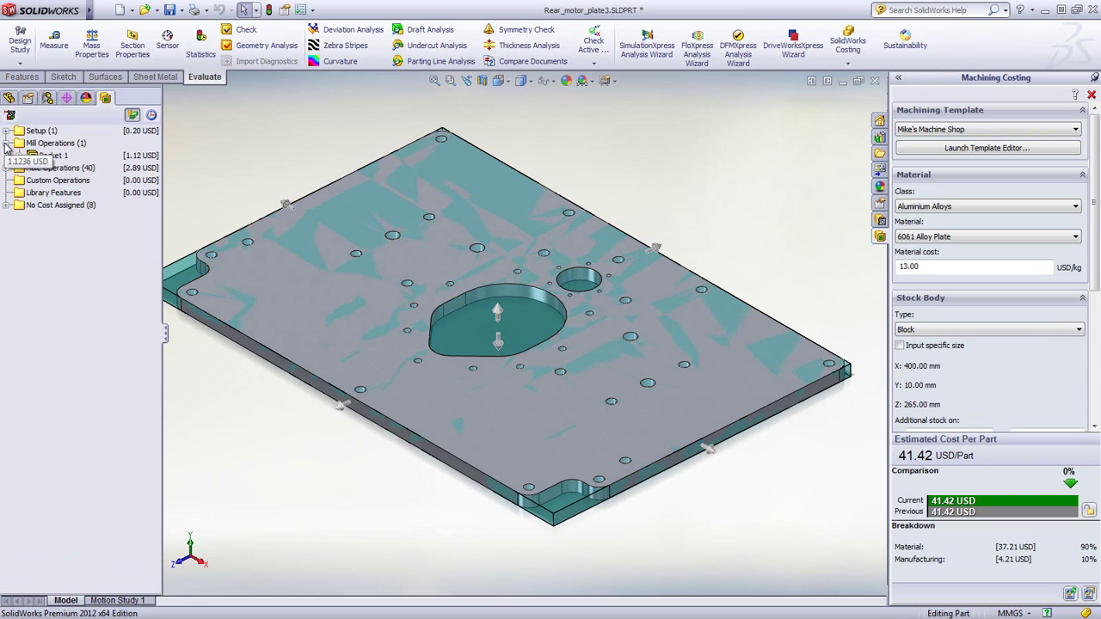
click(52, 155)
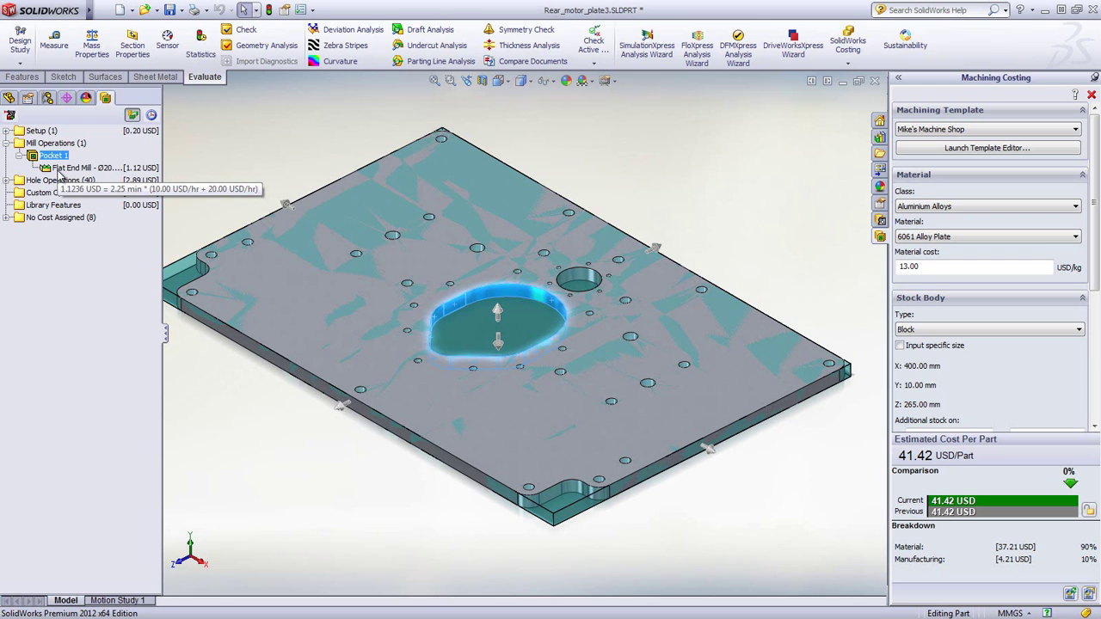
click(7, 143)
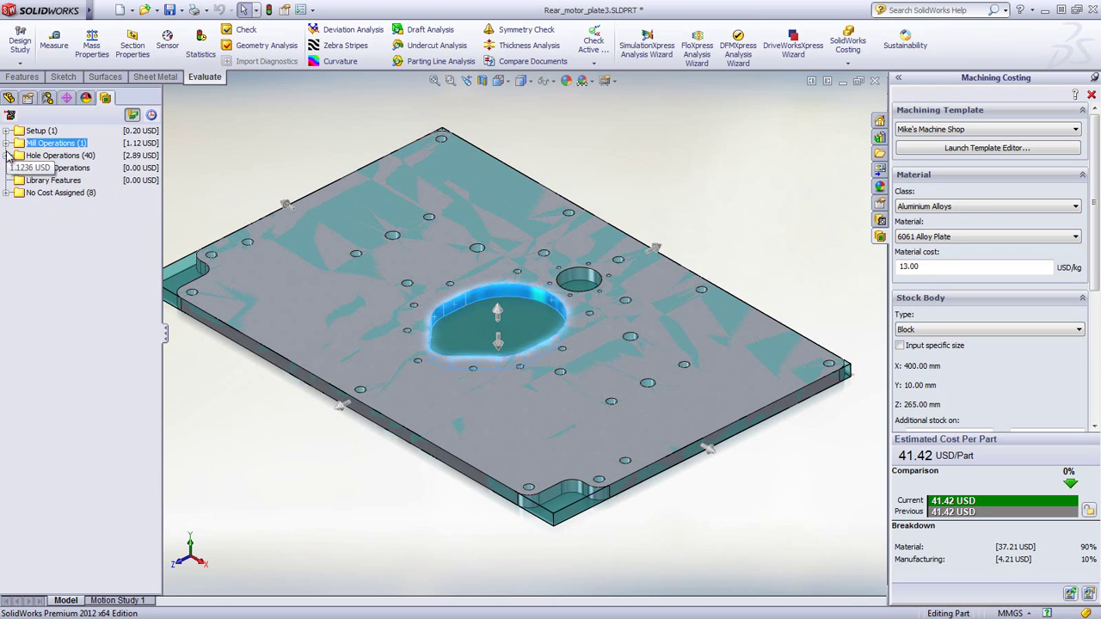
click(7, 155)
click(19, 204)
click(33, 218)
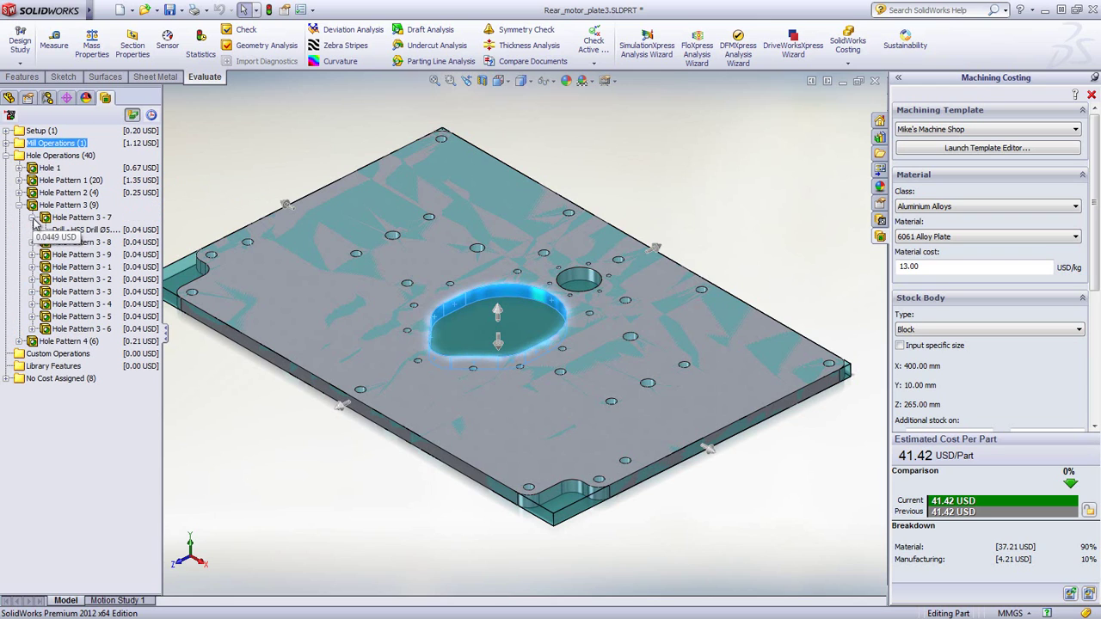
right_click(86, 232)
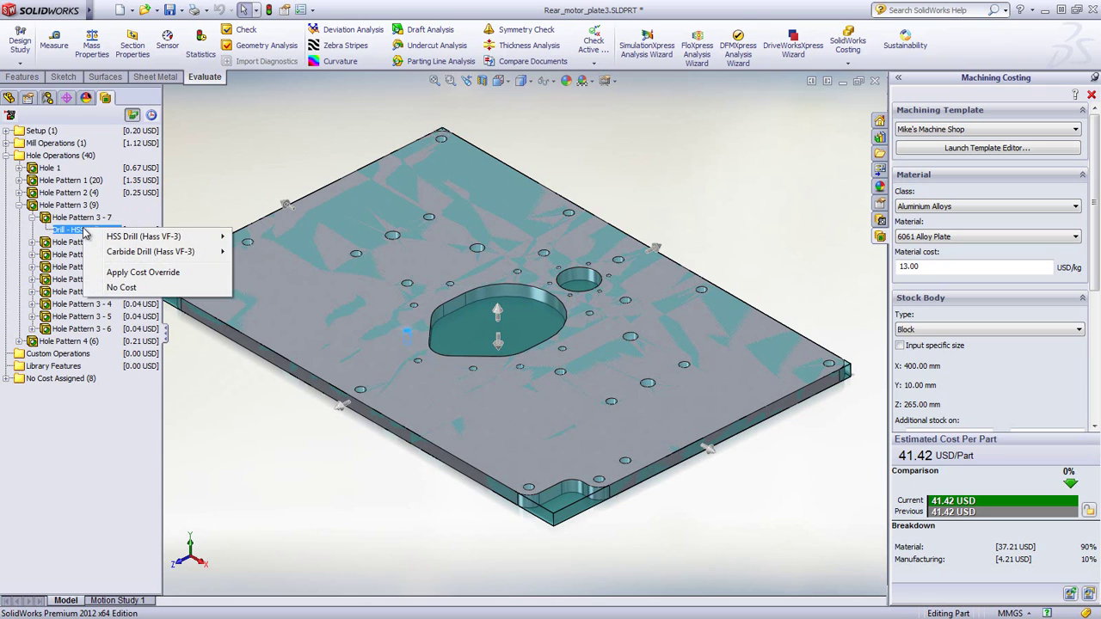
click(19, 205)
Step: Collapse the hole operations, lock 41.42 USD as the baseline and activate the Lightened configuration
double_click(52, 156)
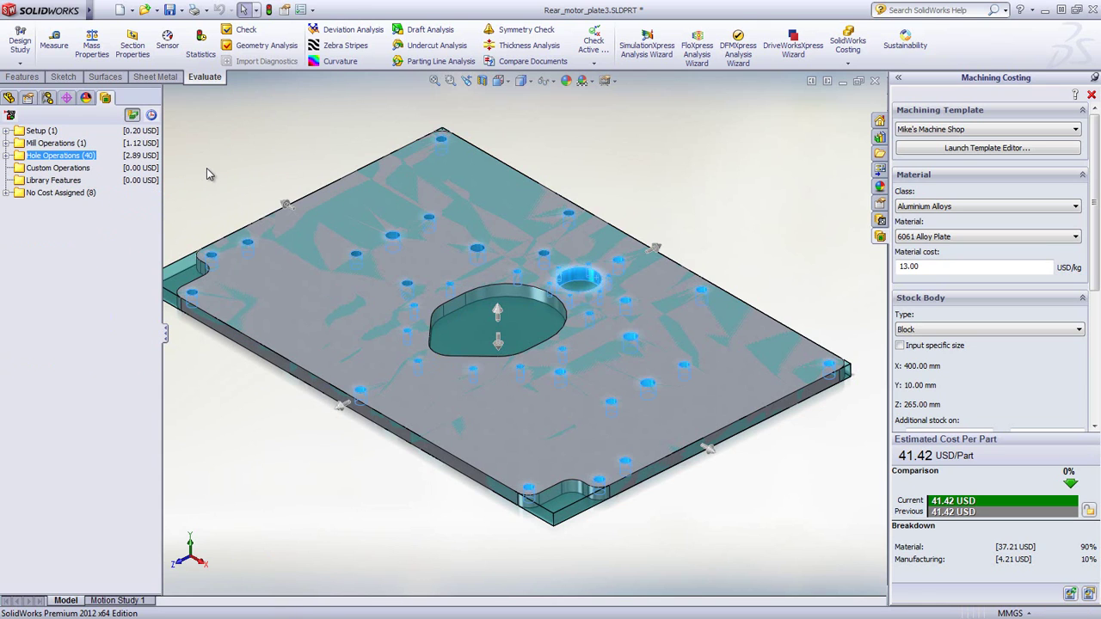
click(1089, 510)
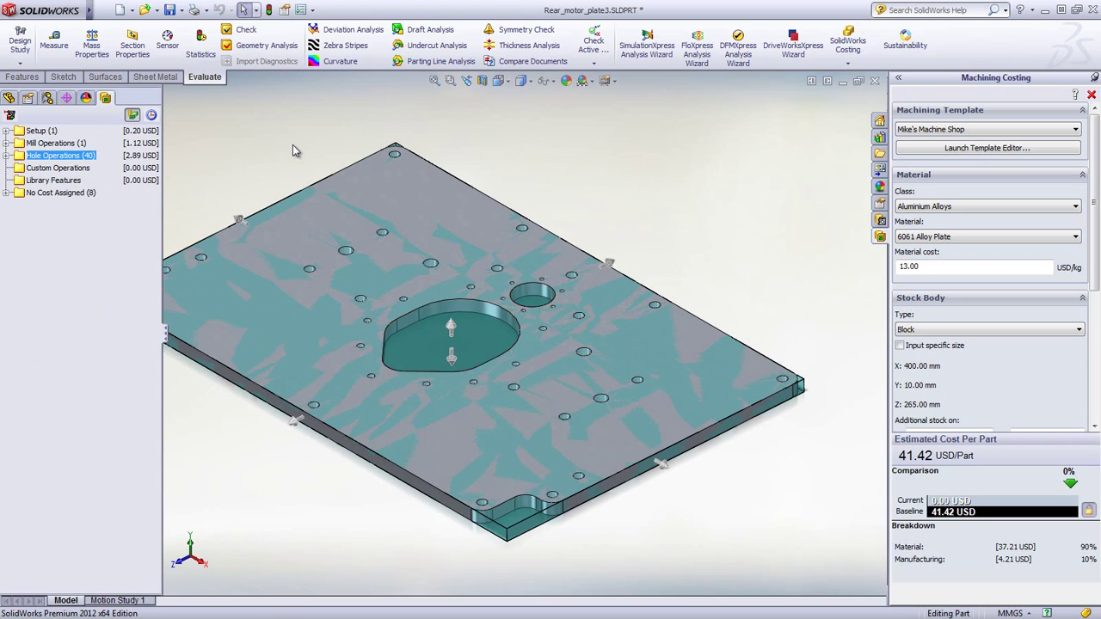
click(47, 98)
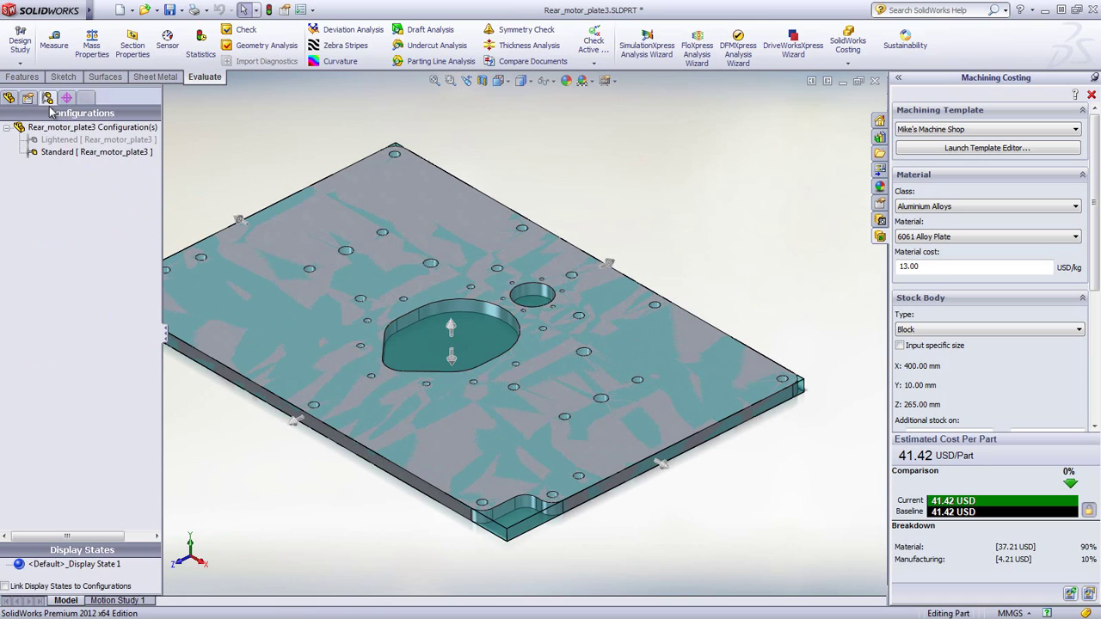
double_click(57, 140)
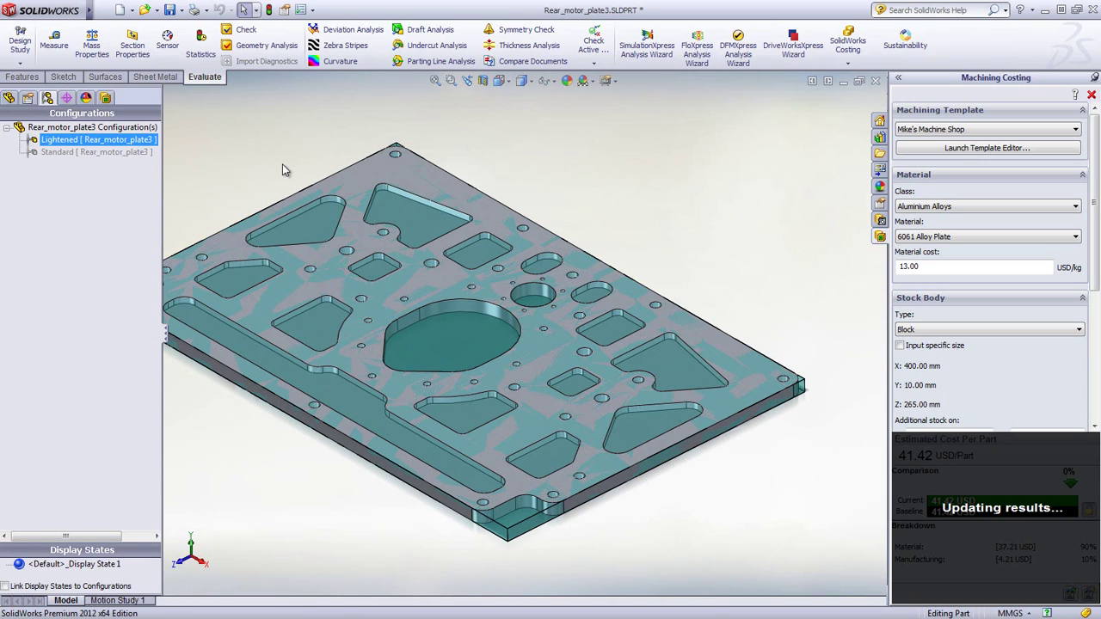
Step: Expand the Mill Operations costs and inspect Pocket 1 and the long-slot Pocket 2
click(105, 97)
click(10, 144)
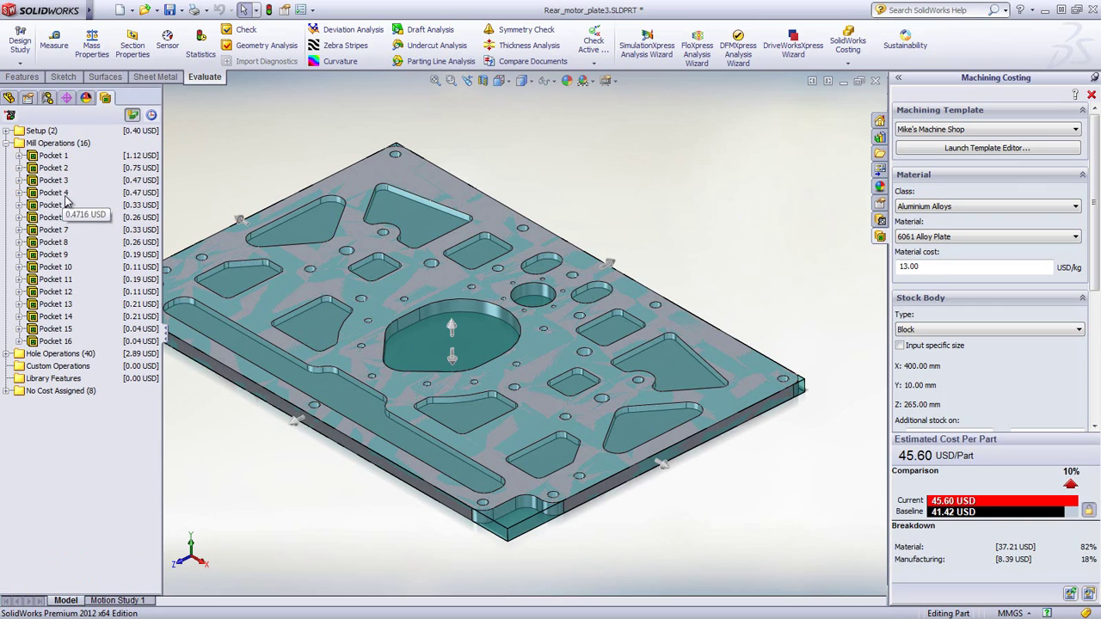
click(54, 155)
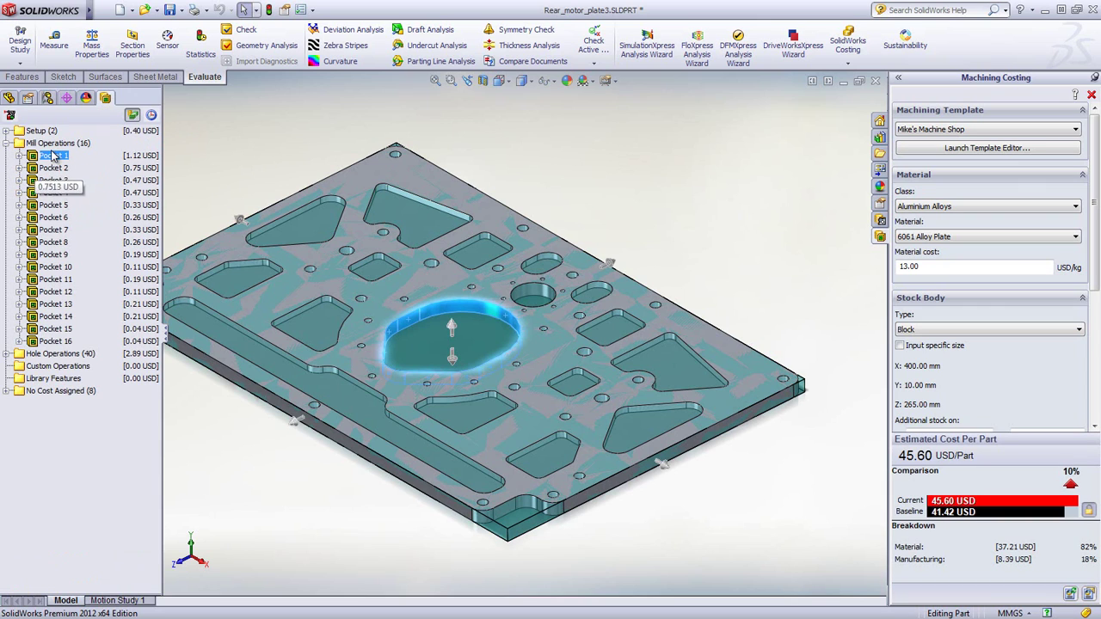
click(52, 169)
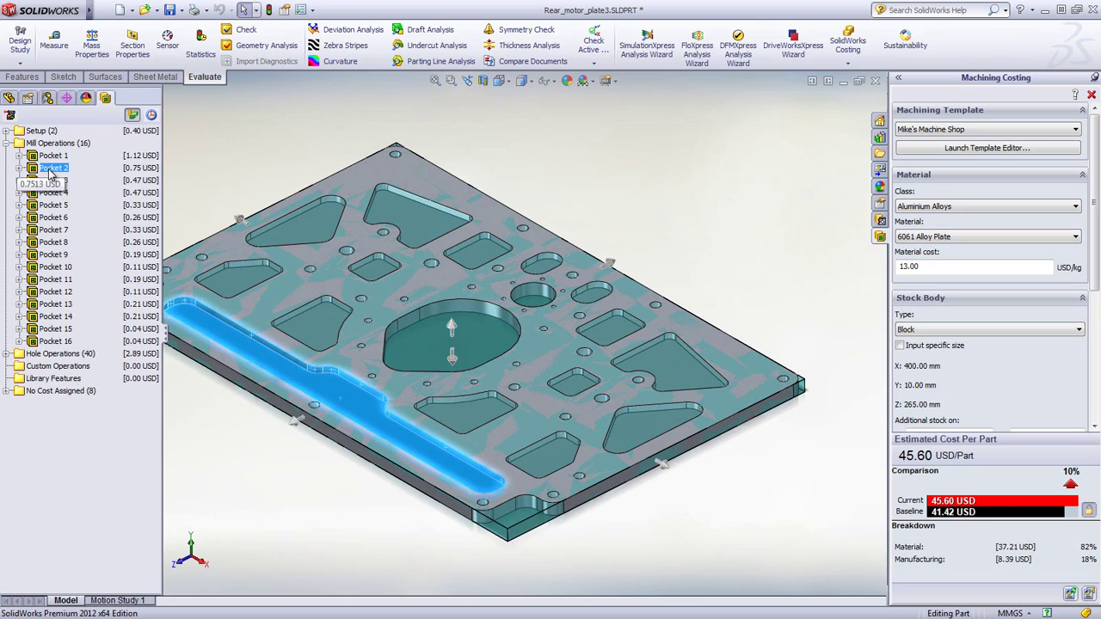